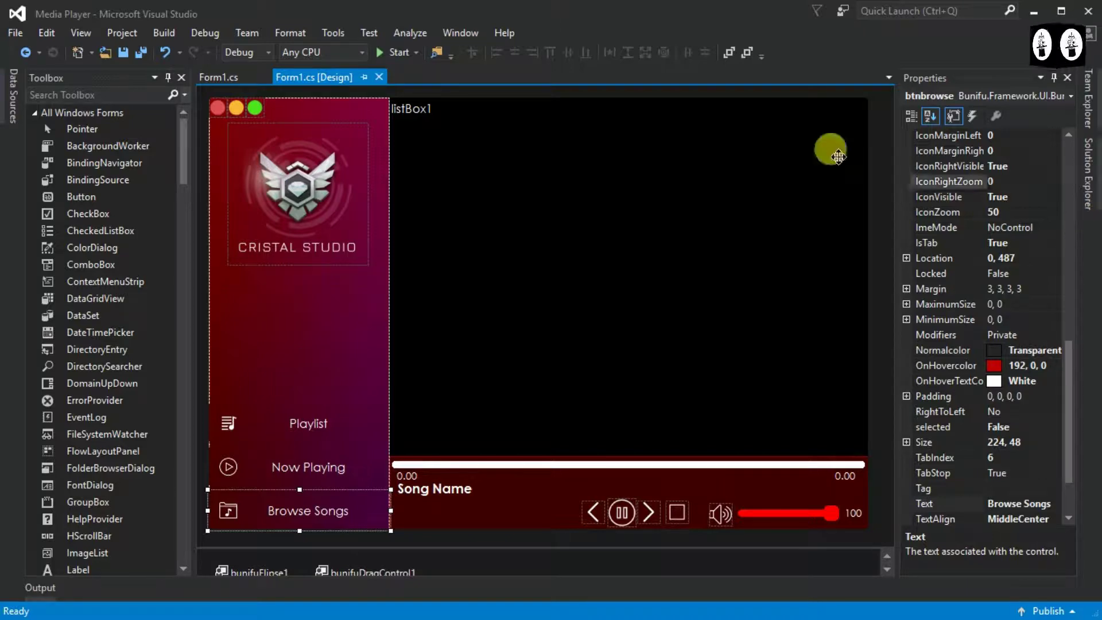
- Build and run the Media Player project with the toolbar Start button
click(391, 52)
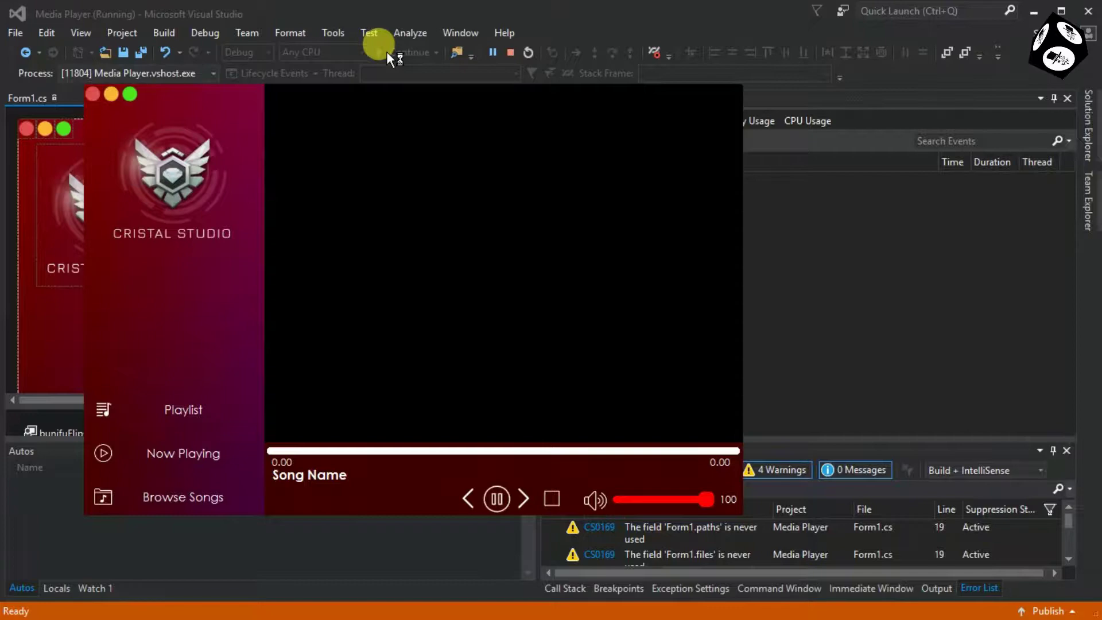
- Load every song in the folder into the running player through Browse Songs
drag(231, 98, 372, 100)
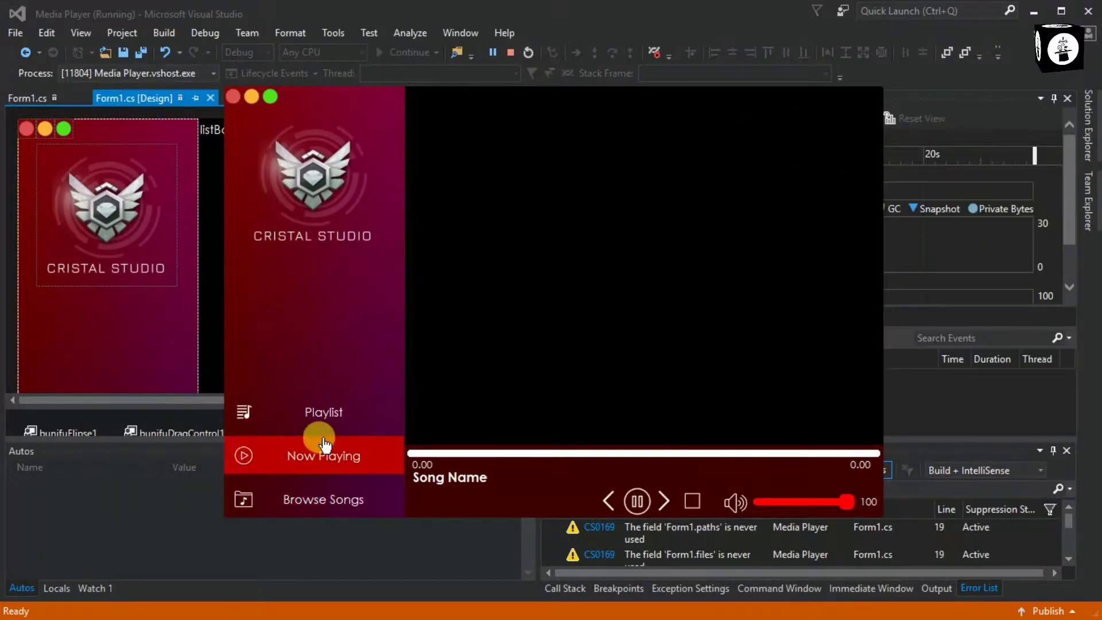
click(339, 492)
click(444, 217)
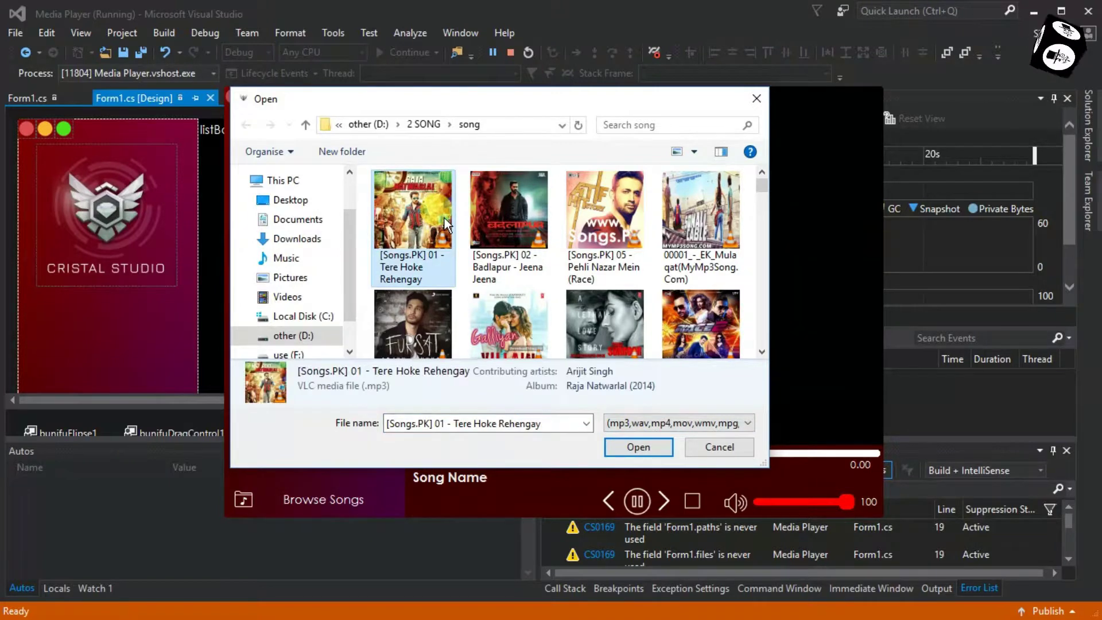
key(ctrl+a)
click(638, 447)
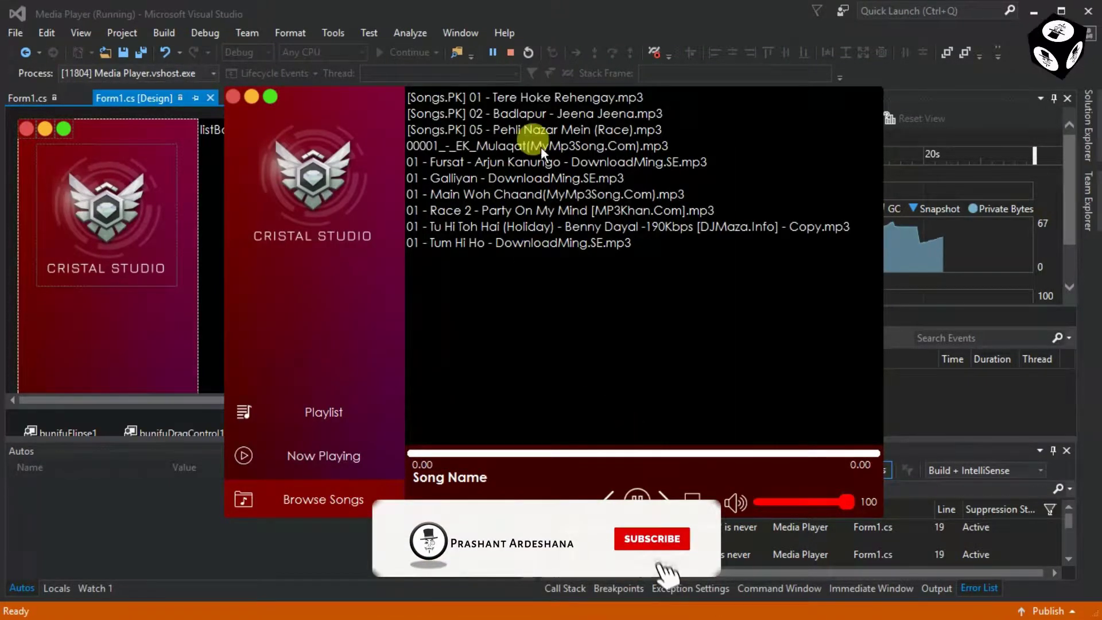
- Select EK Mulaqat, Galliyan and Race 2, try Playlist and Now Playing, then close
click(540, 147)
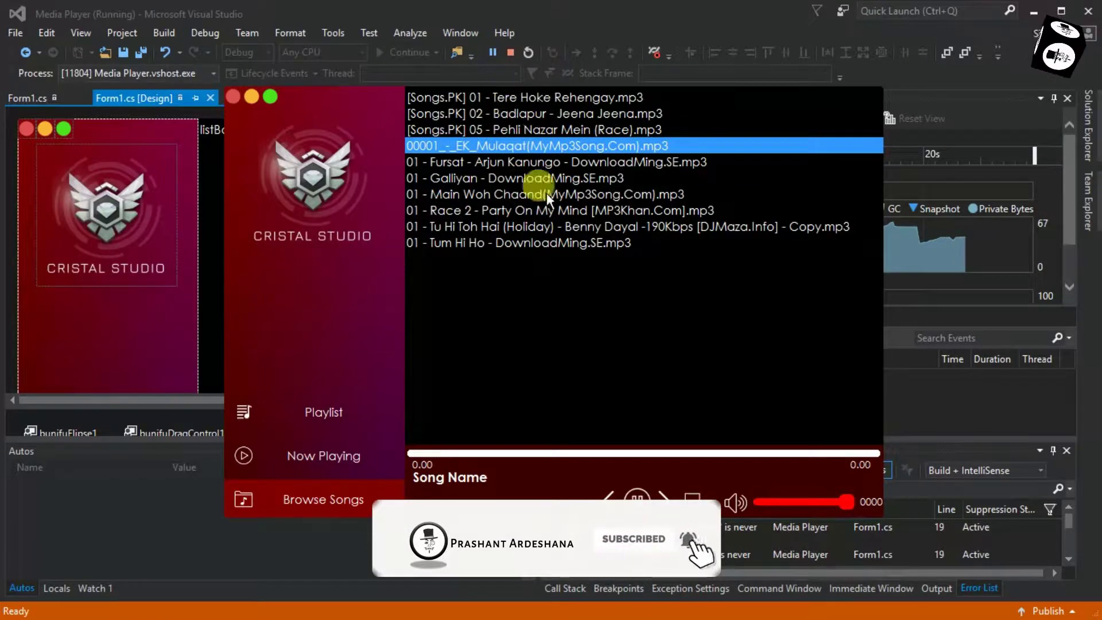
click(503, 179)
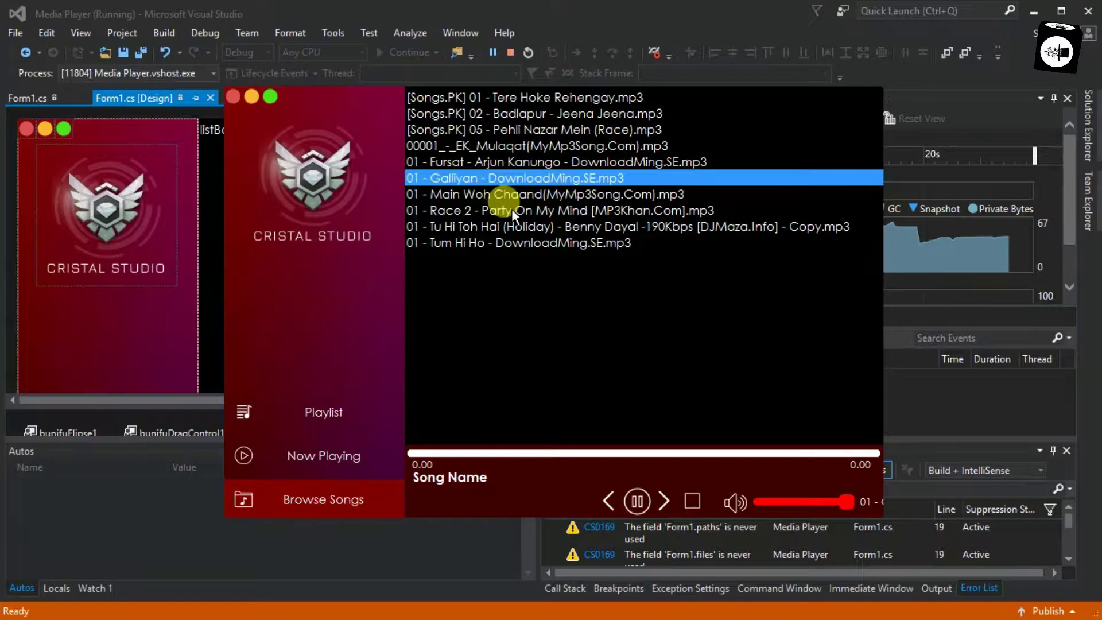
click(512, 209)
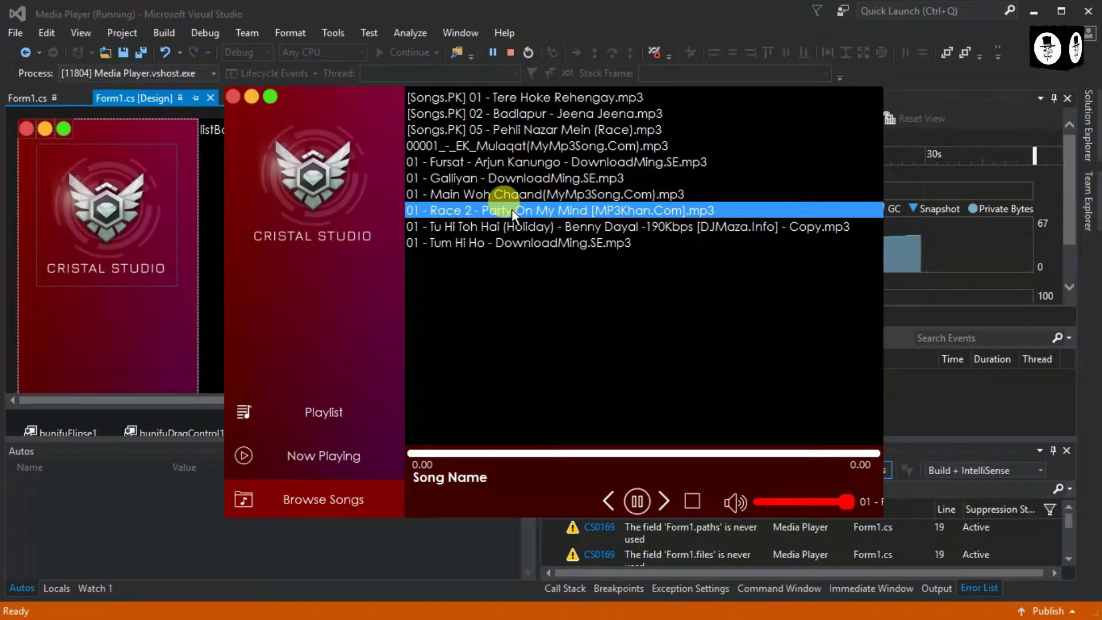
click(339, 420)
click(349, 454)
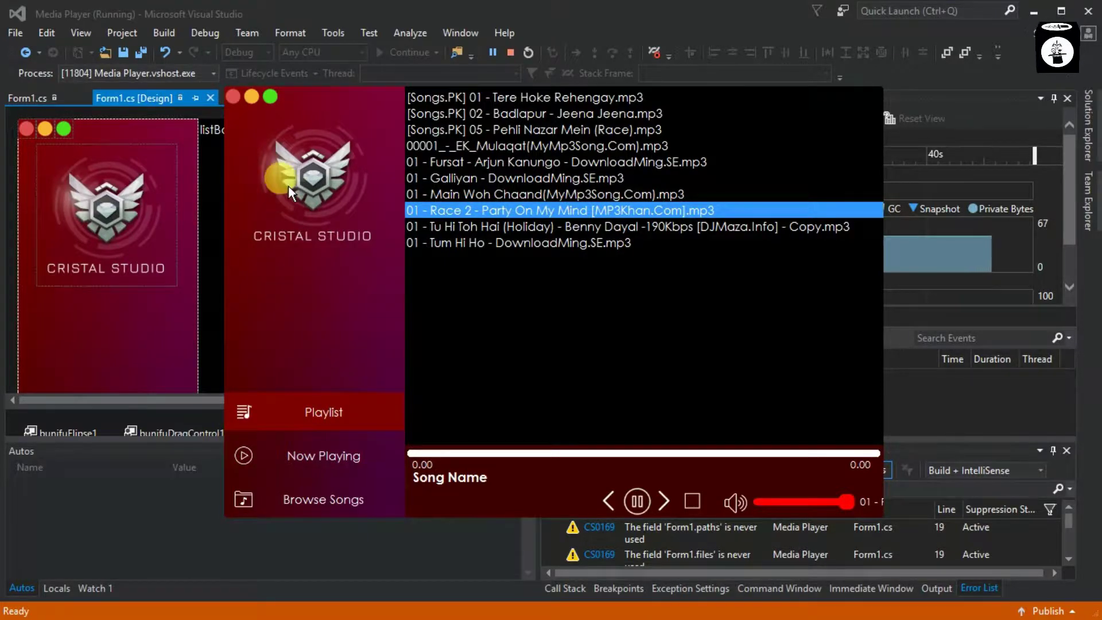
click(236, 98)
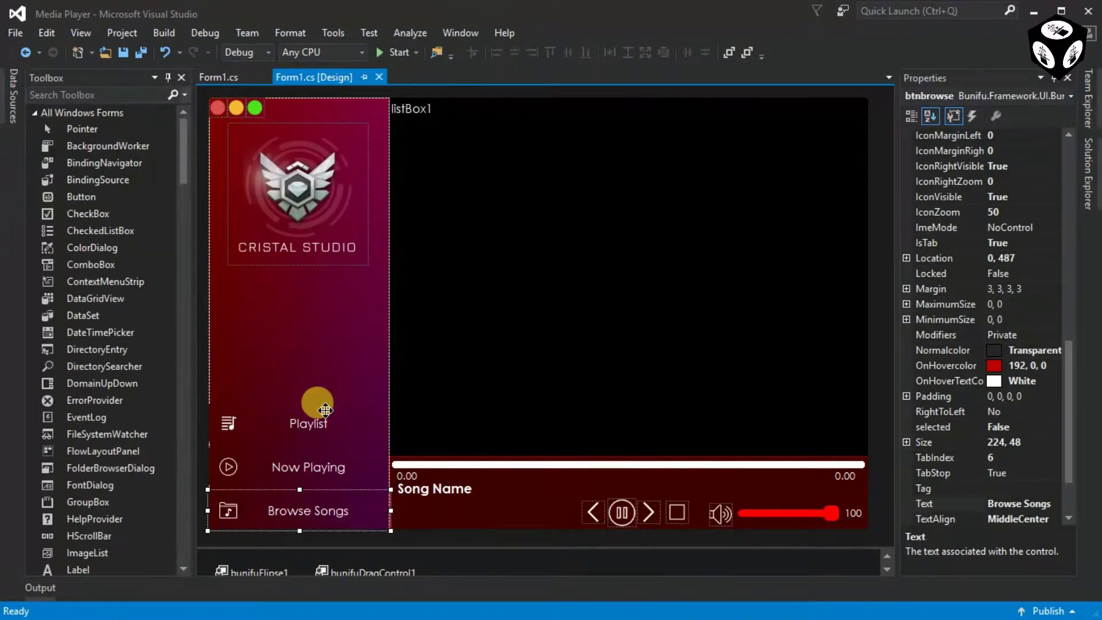
- Add axWindowsMediaPlayer1.BringToFront(); to the Playlist button's btnsong_Click handler and save all
click(321, 421)
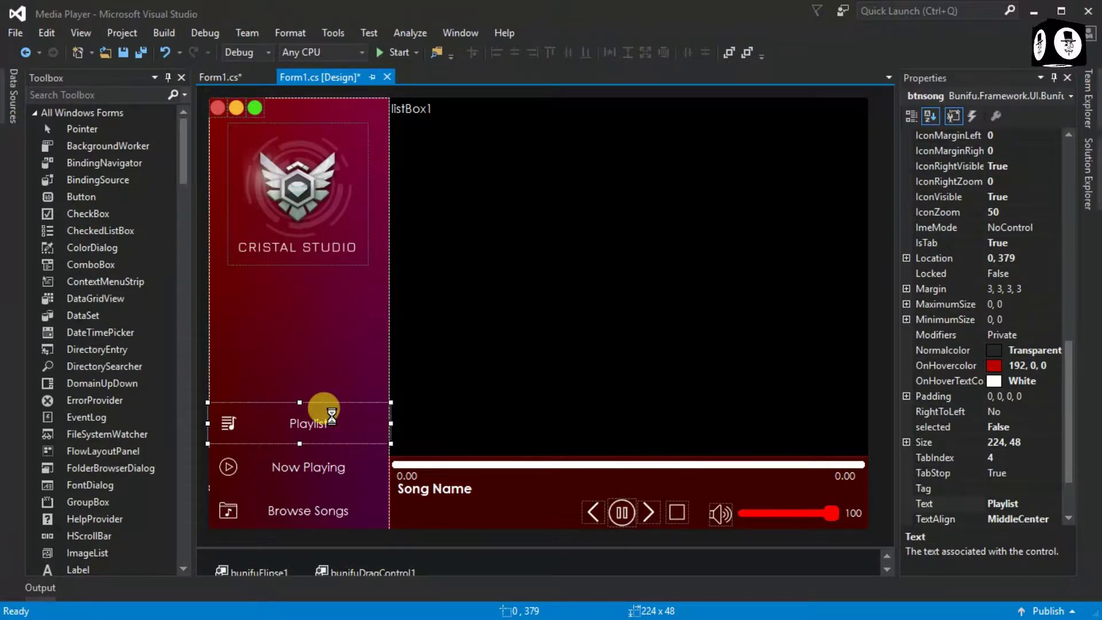
double_click(331, 416)
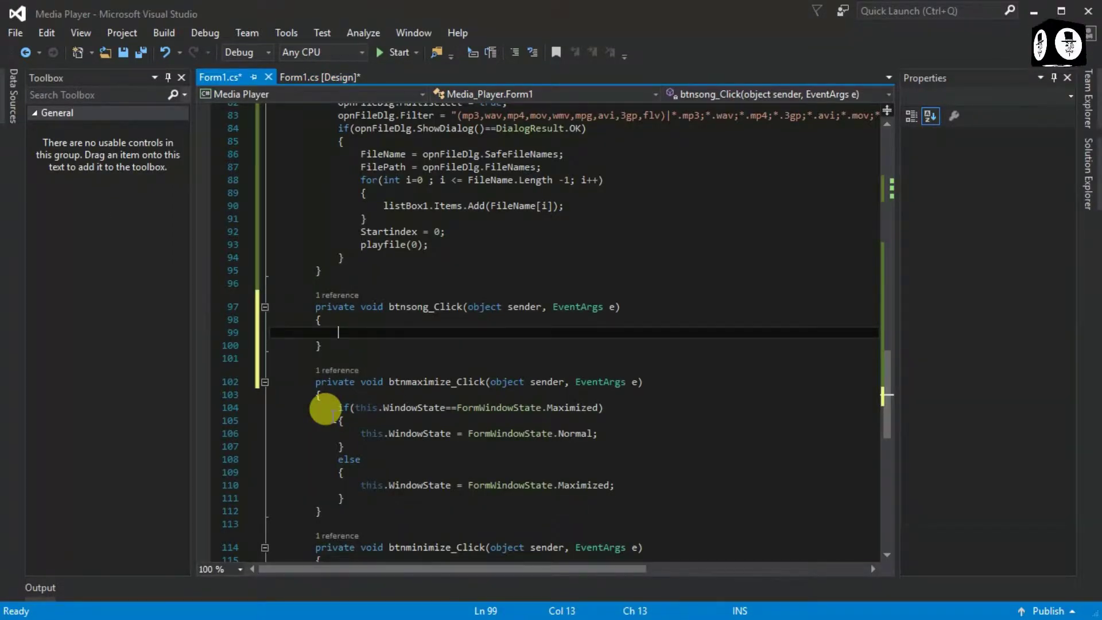
text(ax)
text(.)
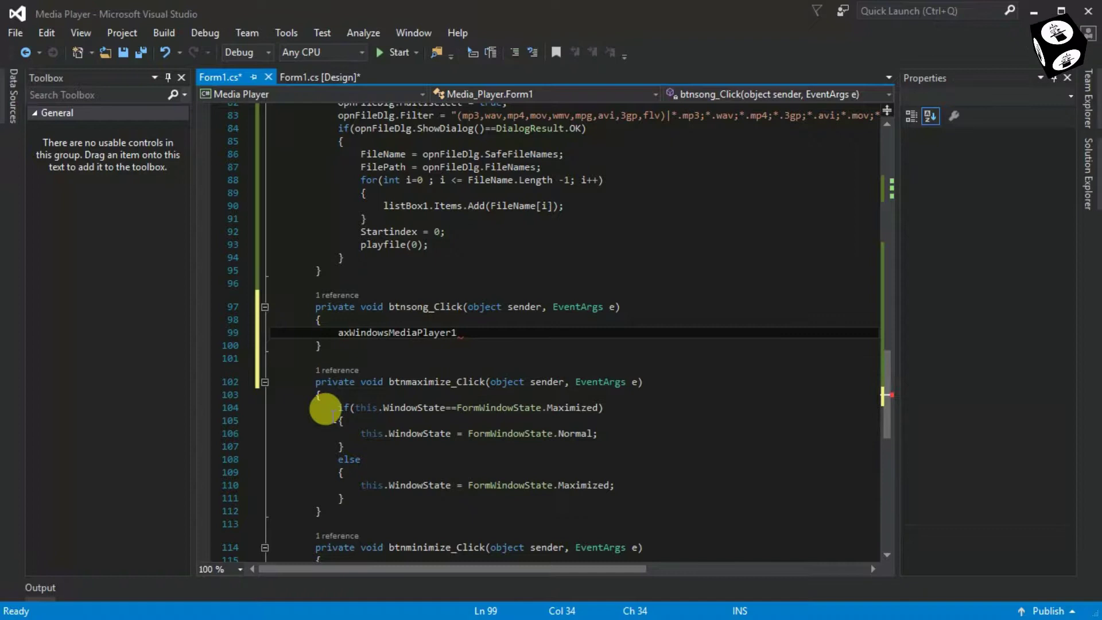
text(B)
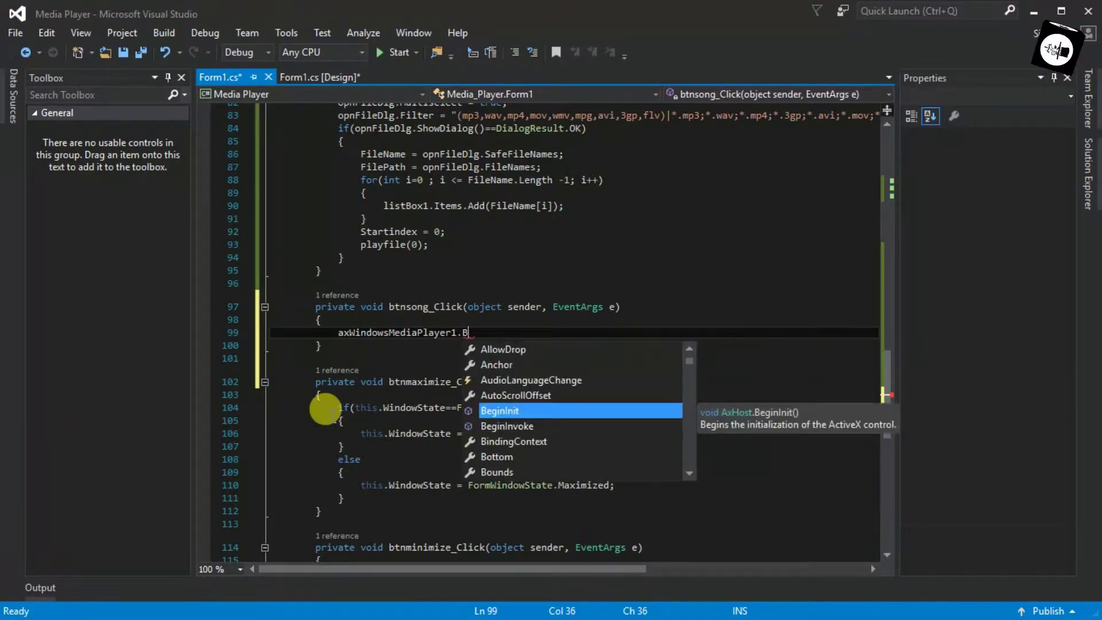
text(r)
key(Tab)
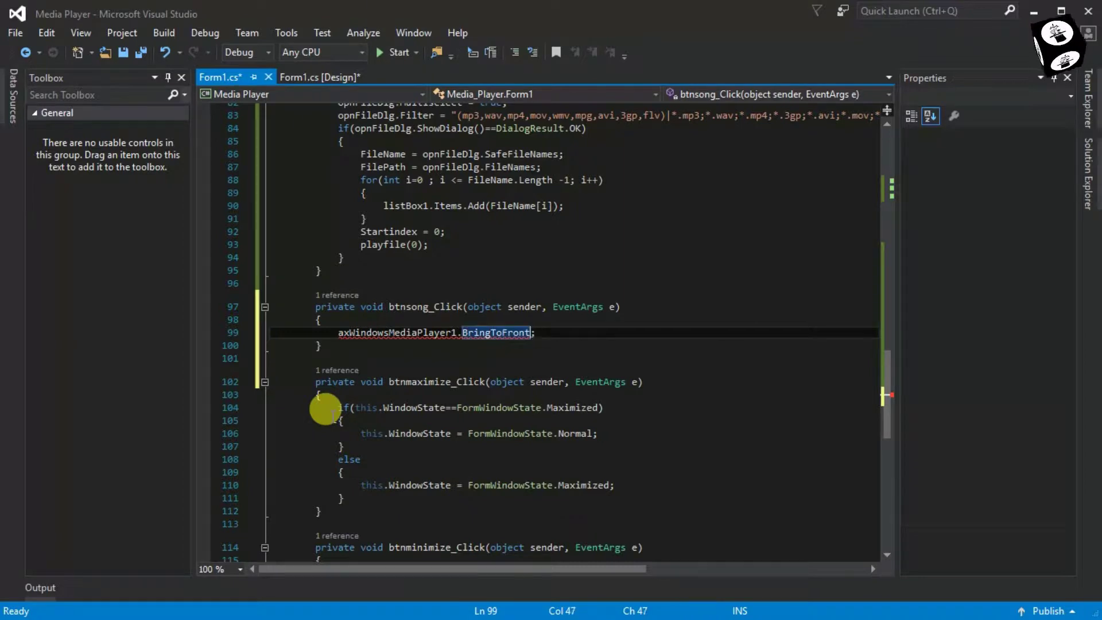
text(())
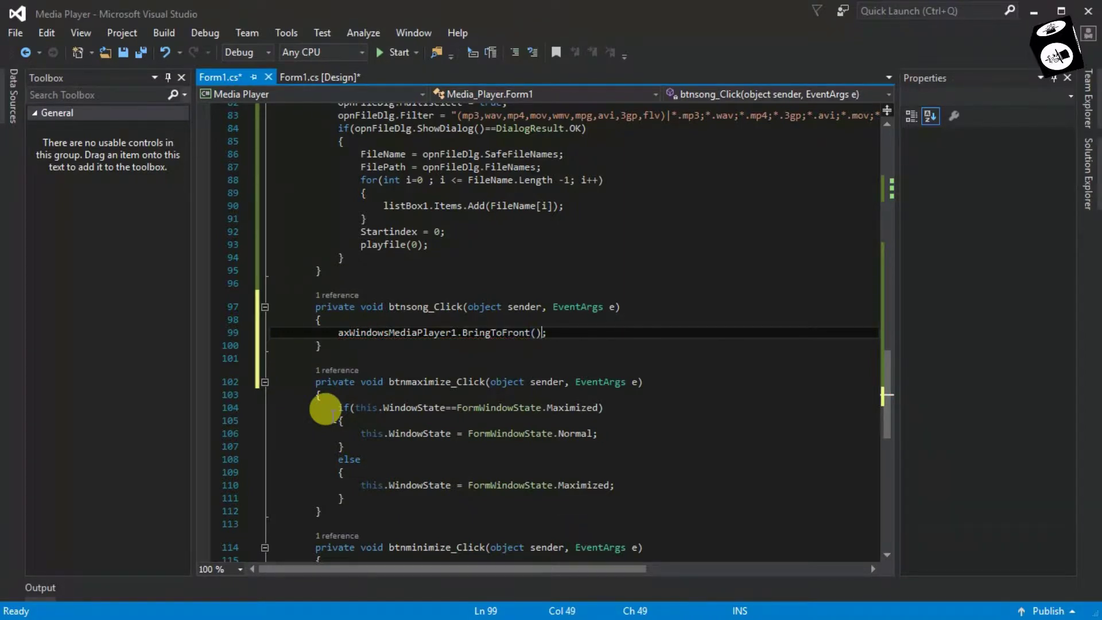
click(141, 54)
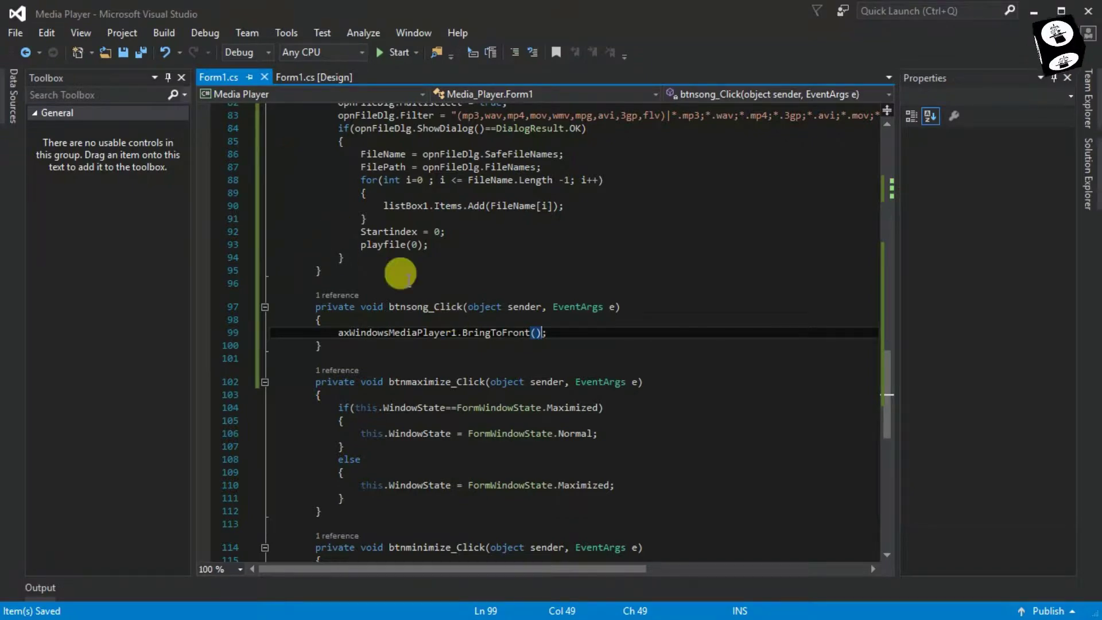
click(420, 305)
- Change line 99 to listBox1.BringToFront(), save all, and rerun the app from the designer
click(309, 77)
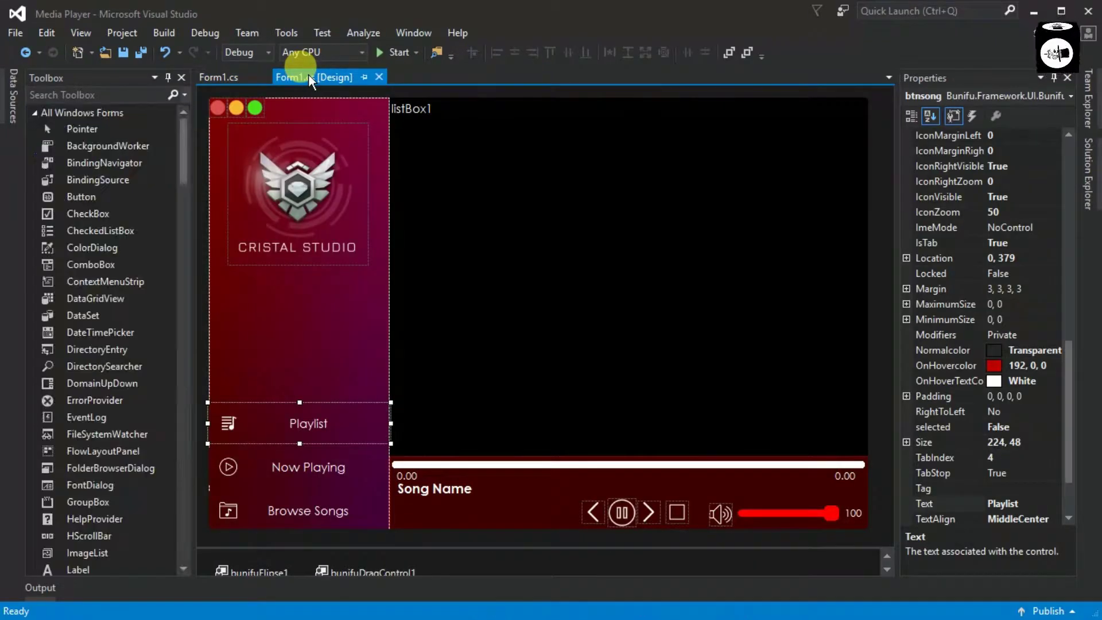
click(230, 78)
drag(337, 333, 457, 336)
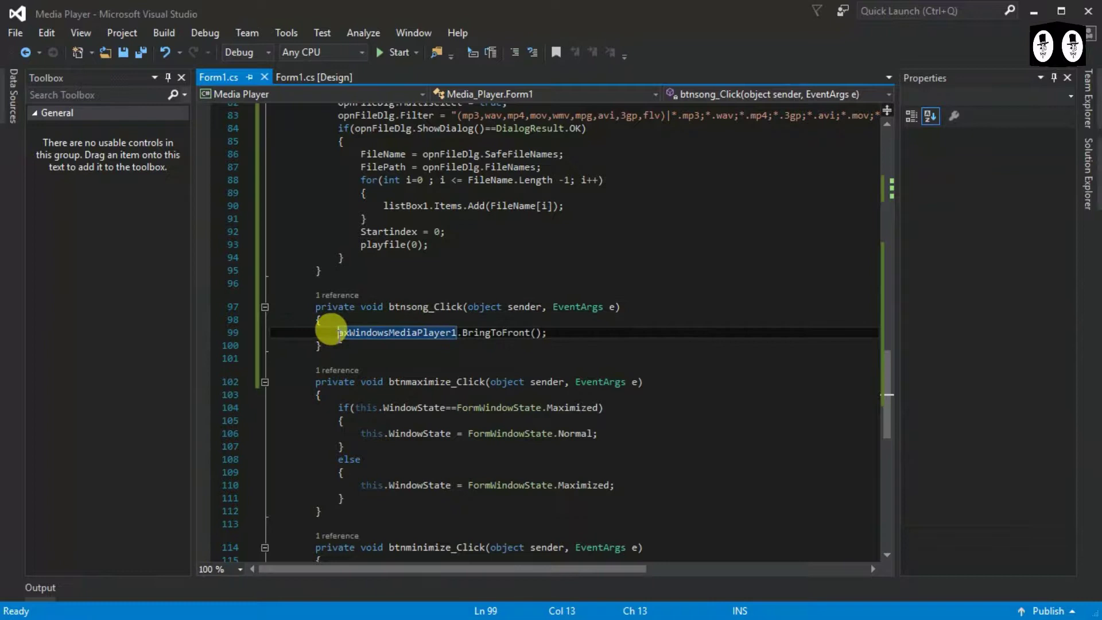
key(BackSpace)
text(listB)
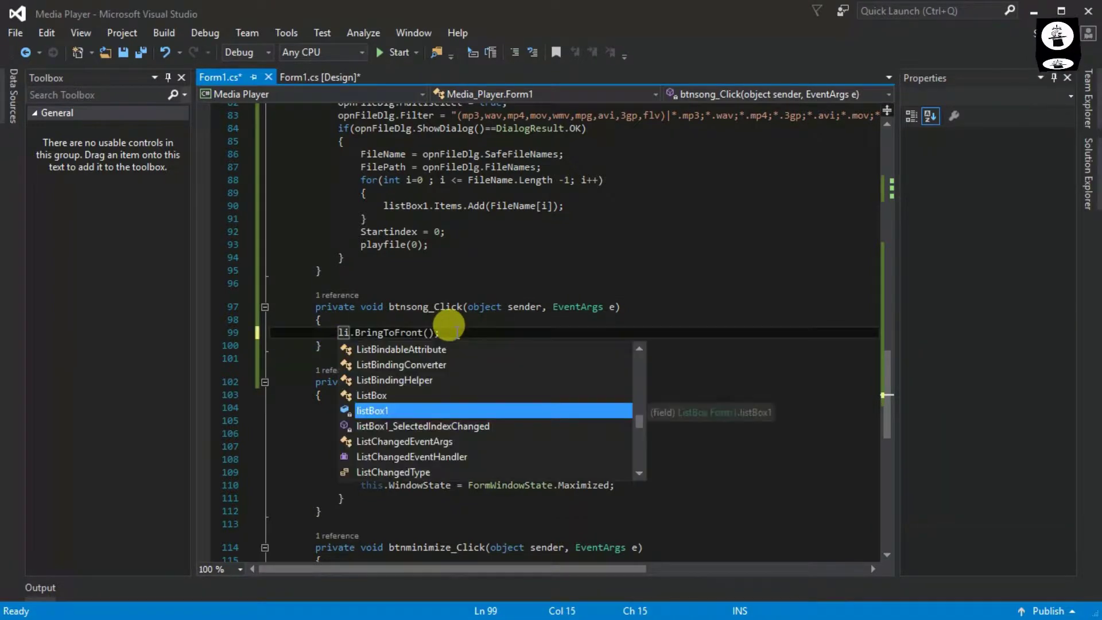
text(ox1)
click(141, 52)
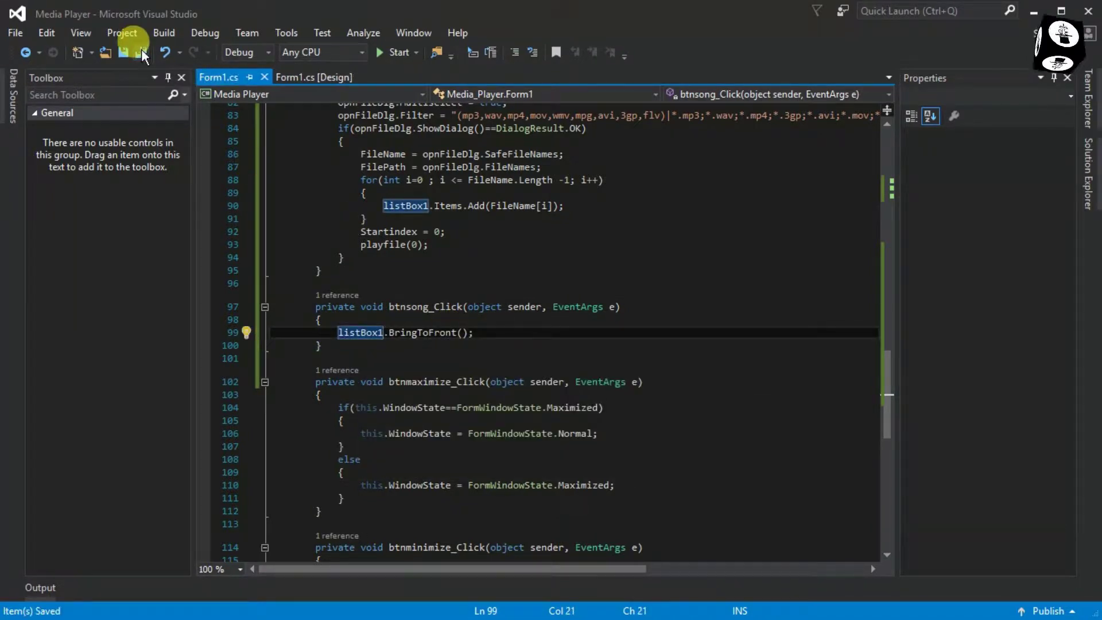
click(281, 75)
click(385, 54)
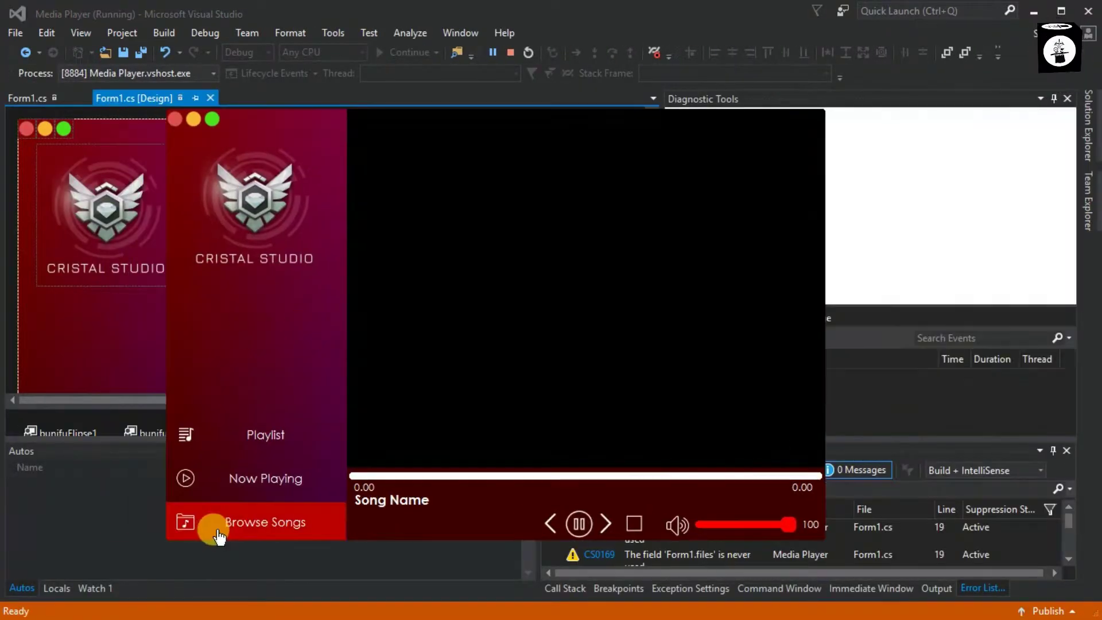
- Load all the song files into the rerun player with Browse Songs
click(218, 528)
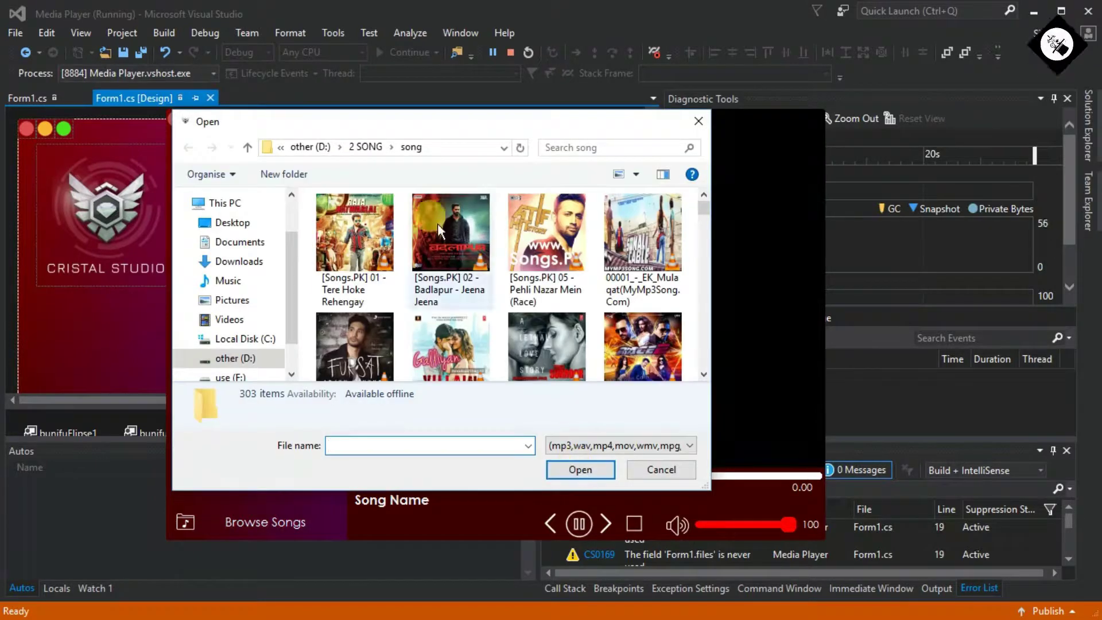
click(342, 214)
key(ctrl+a)
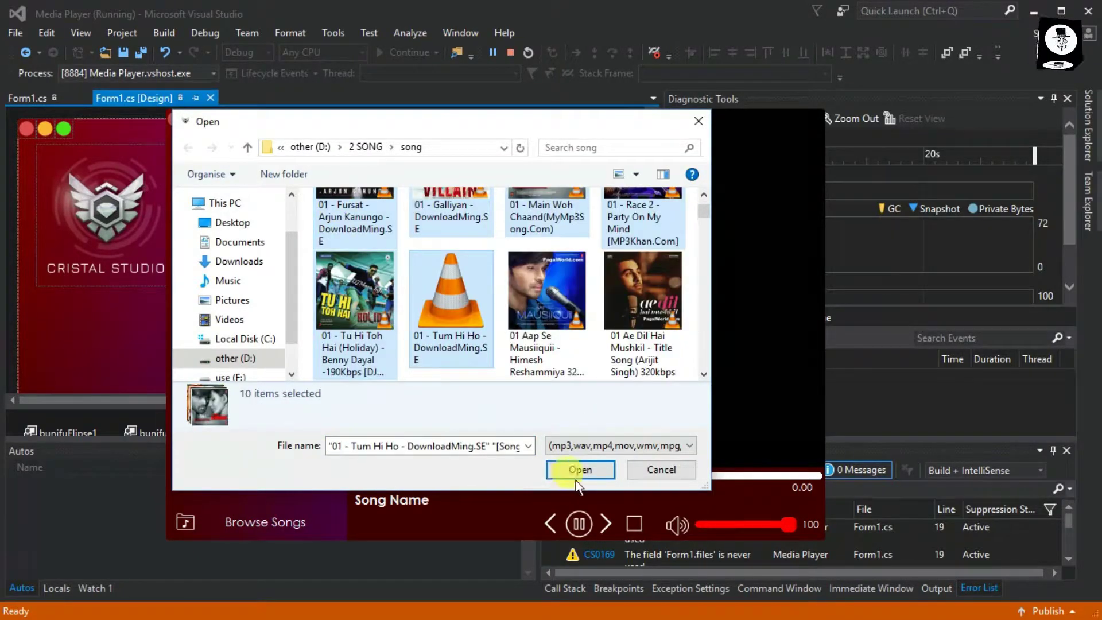
click(597, 467)
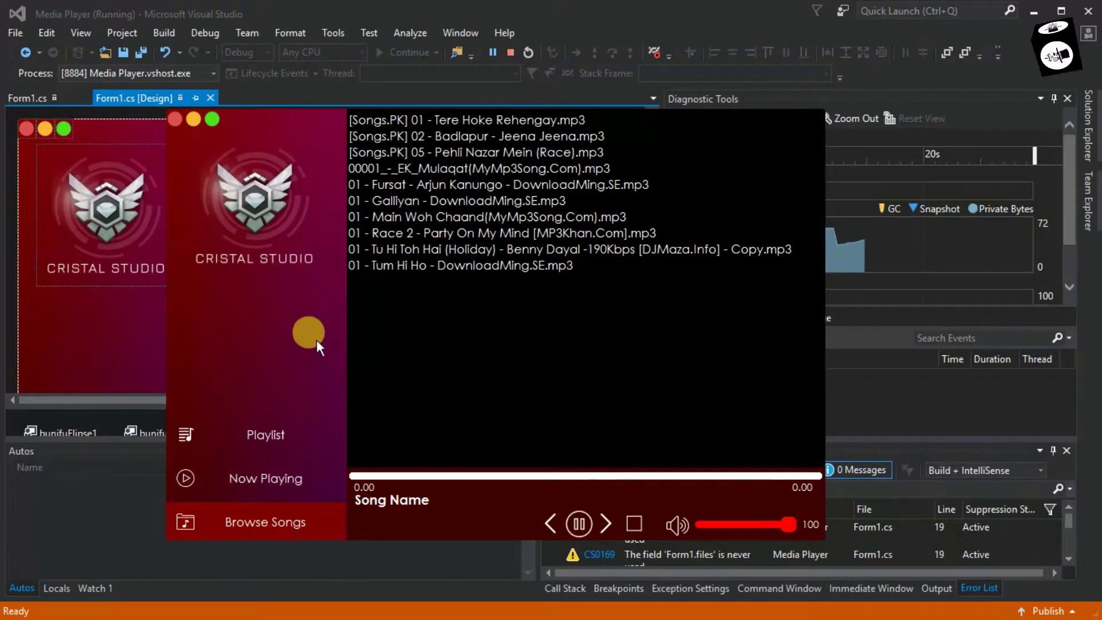
- Select Galliyan and switch back and forth between the Playlist and Now Playing views
click(476, 198)
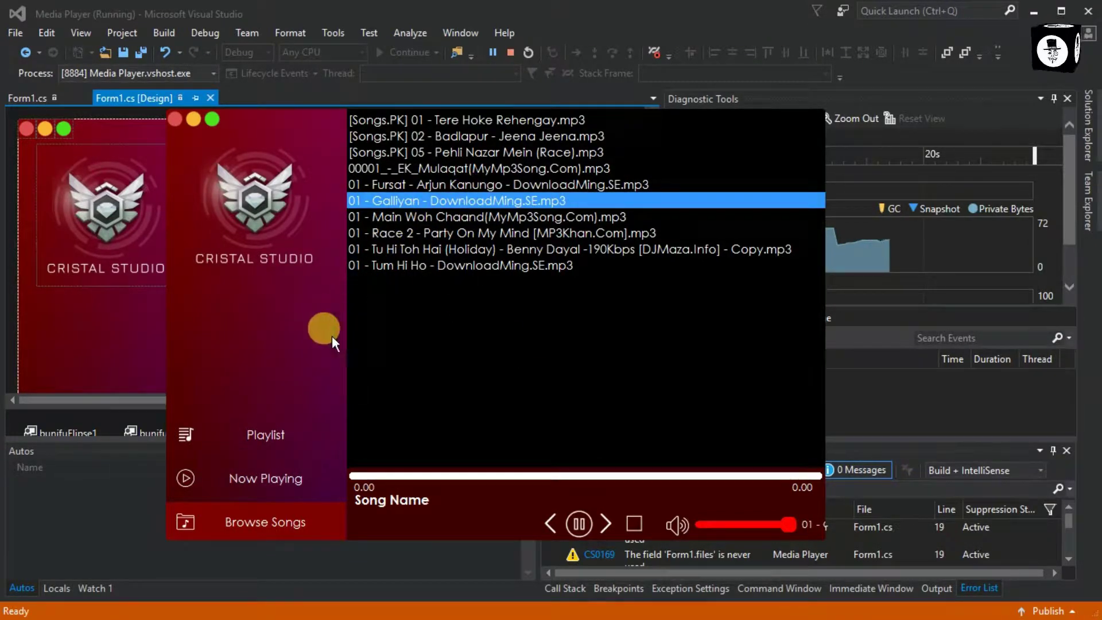
click(258, 427)
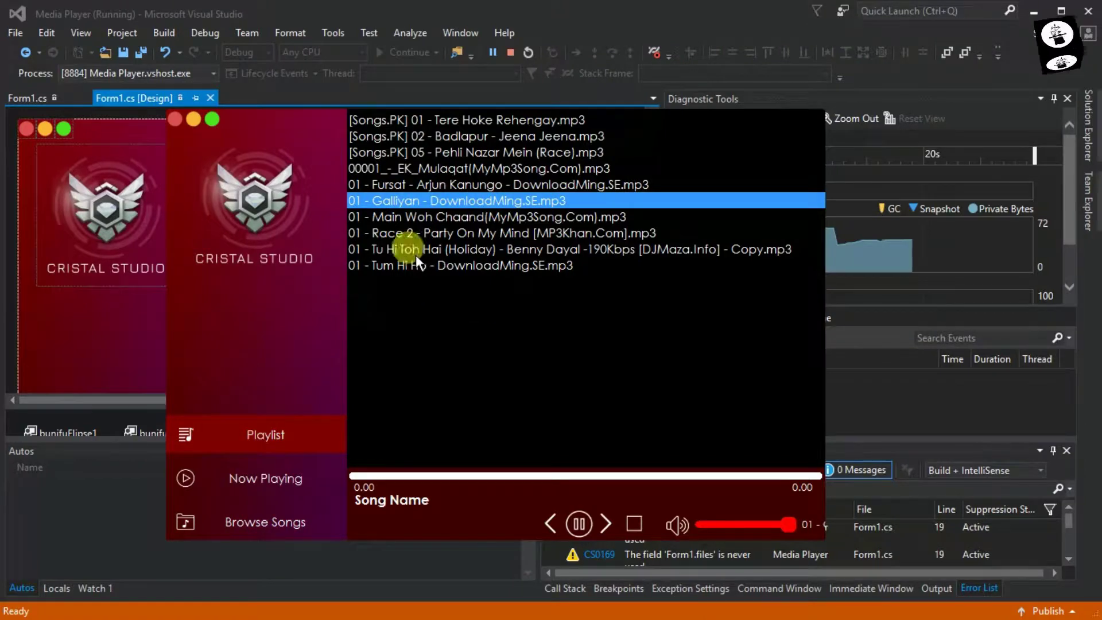
click(291, 465)
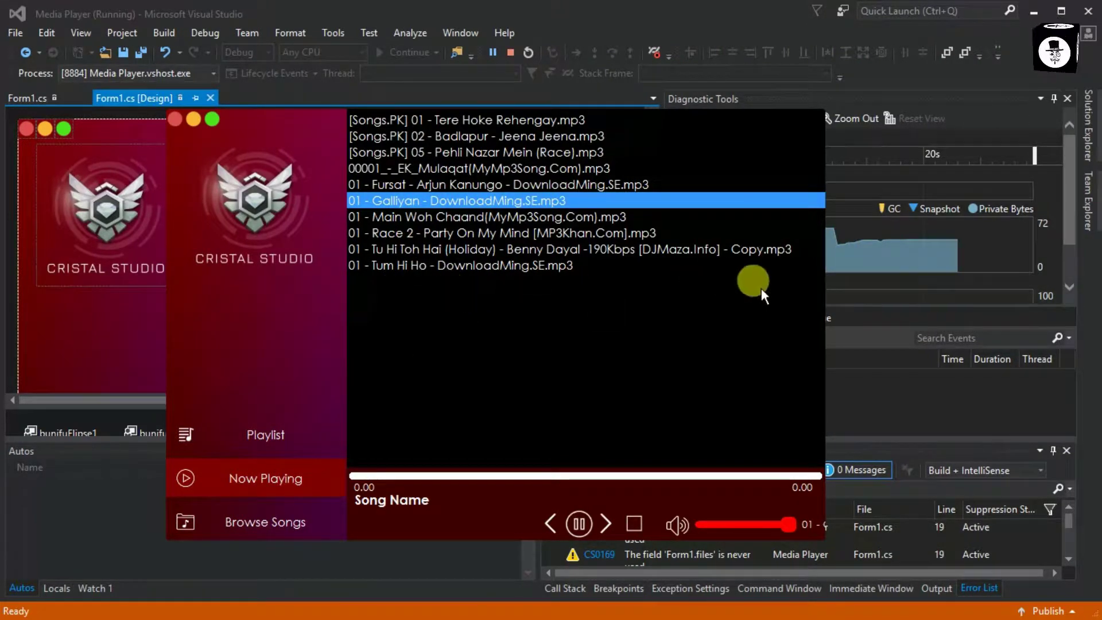
click(302, 435)
click(288, 480)
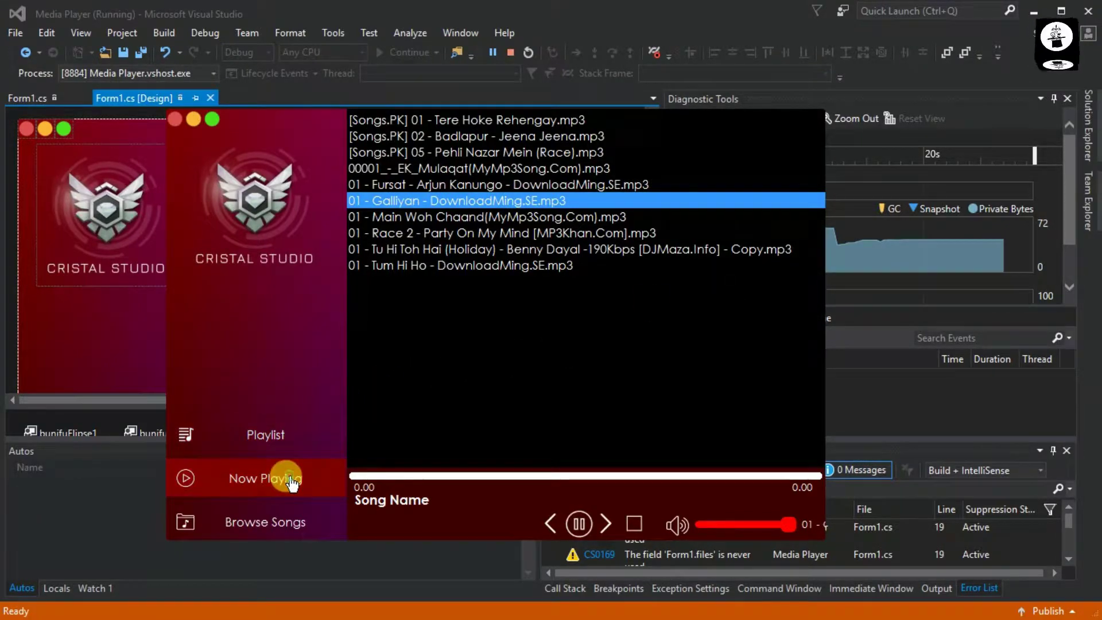
click(273, 447)
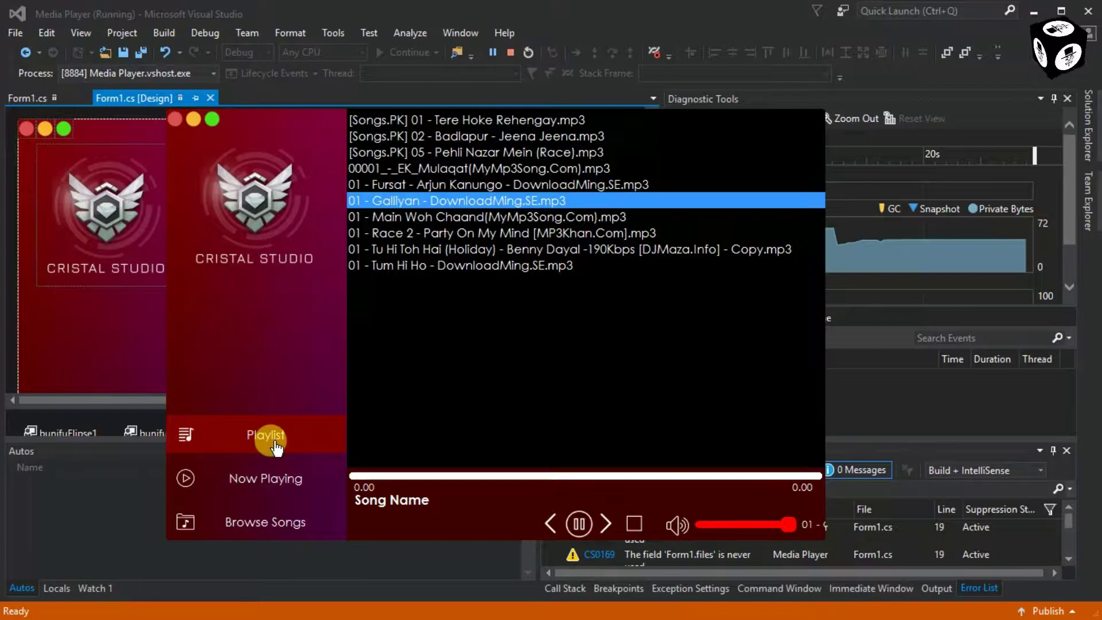
- Close the app and add axWindowsMediaPlayer1.BringToFront(); to the btnnowplay_Click handler
click(173, 120)
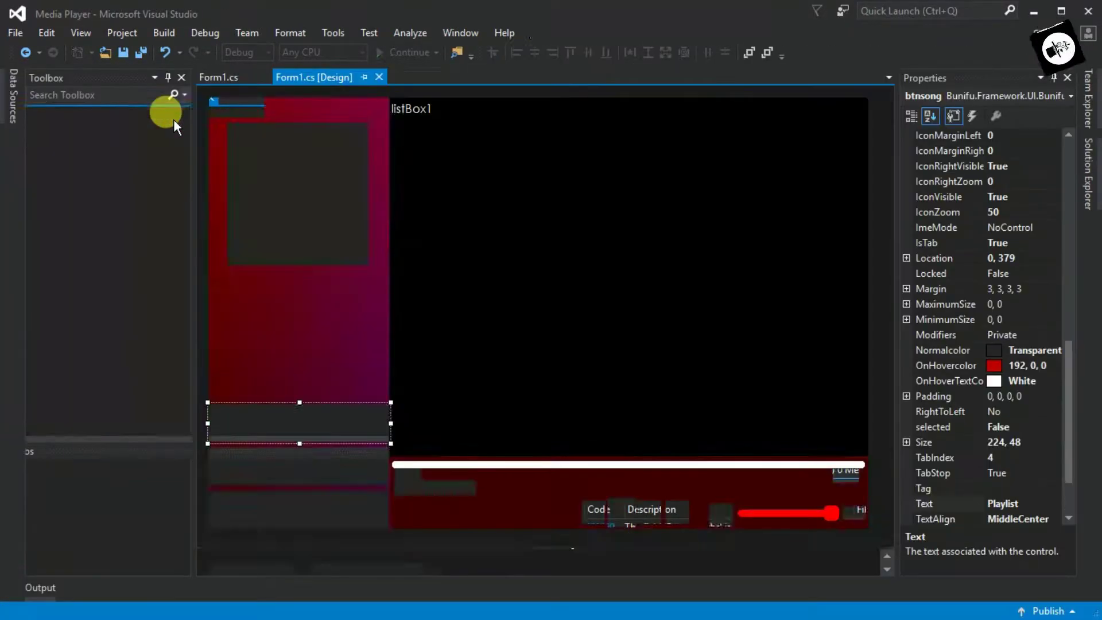
click(263, 477)
double_click(355, 456)
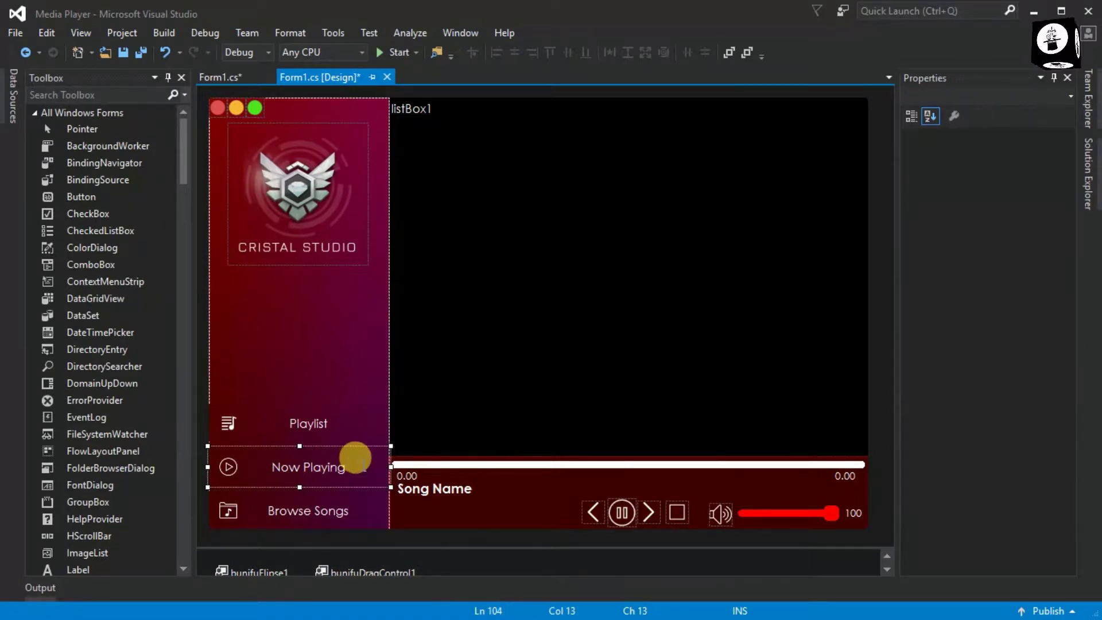
text(ax)
key(Tab)
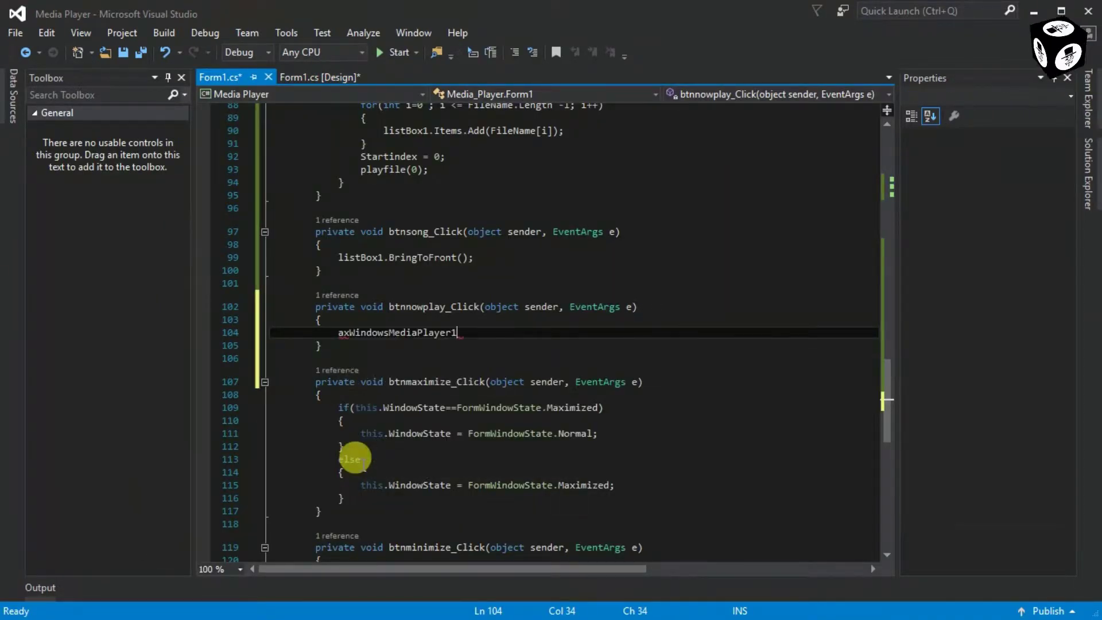
text(br)
key(Tab)
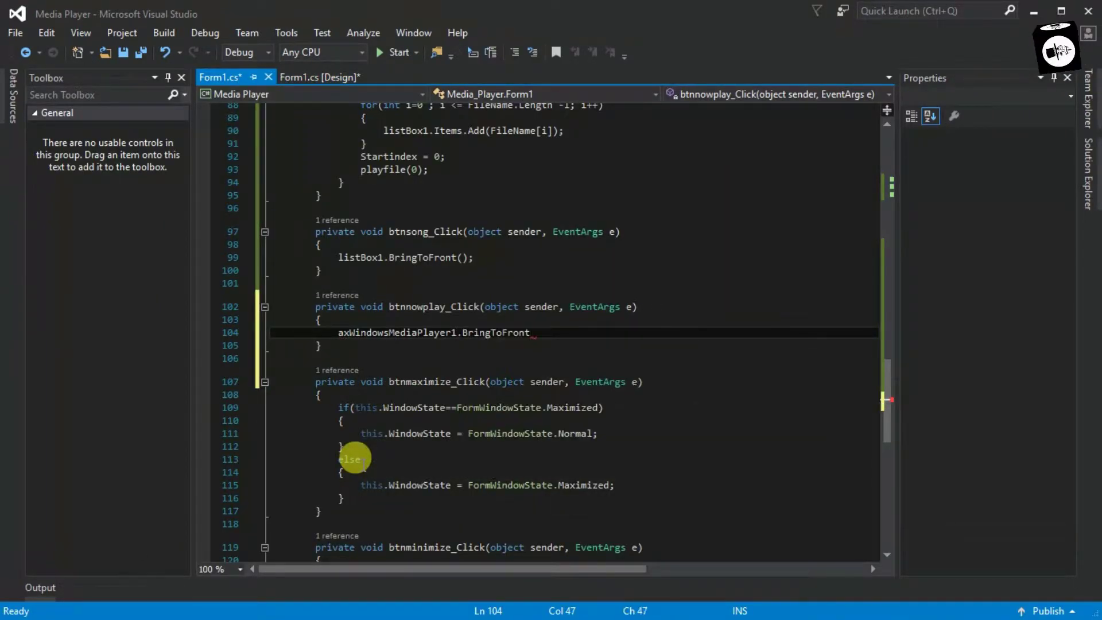
text(();)
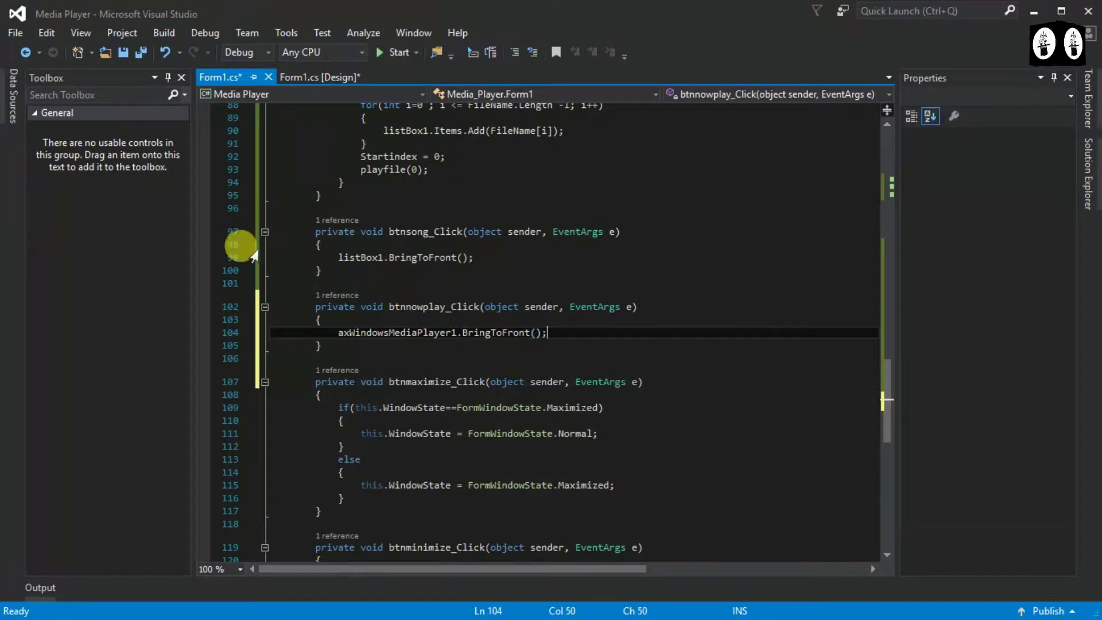
- Save all files and relaunch the media player from the designer
click(142, 52)
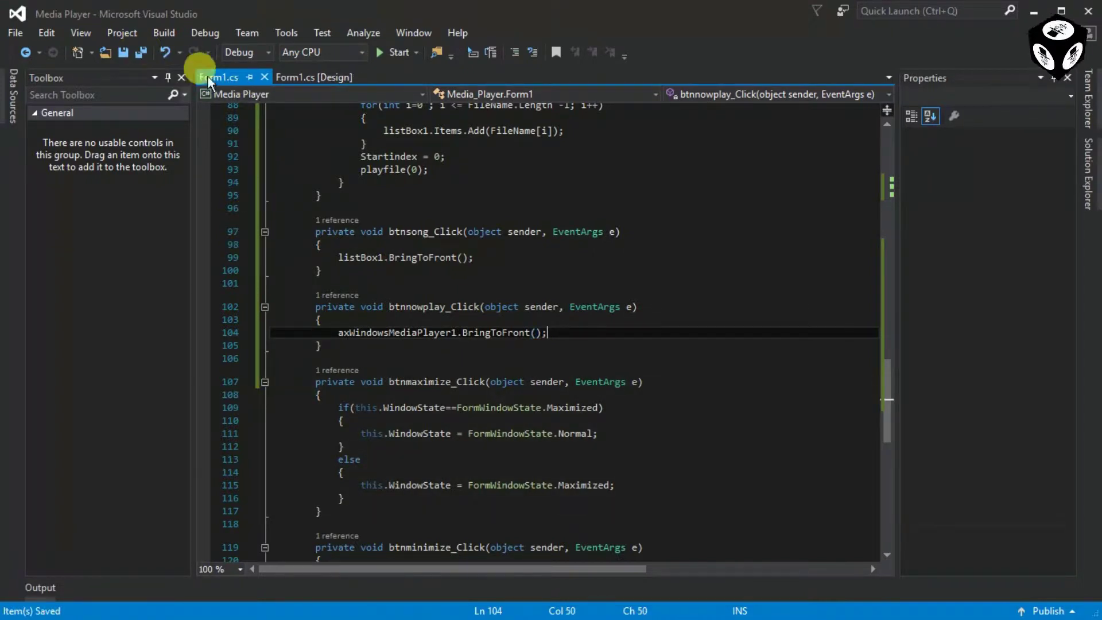
click(280, 78)
click(380, 53)
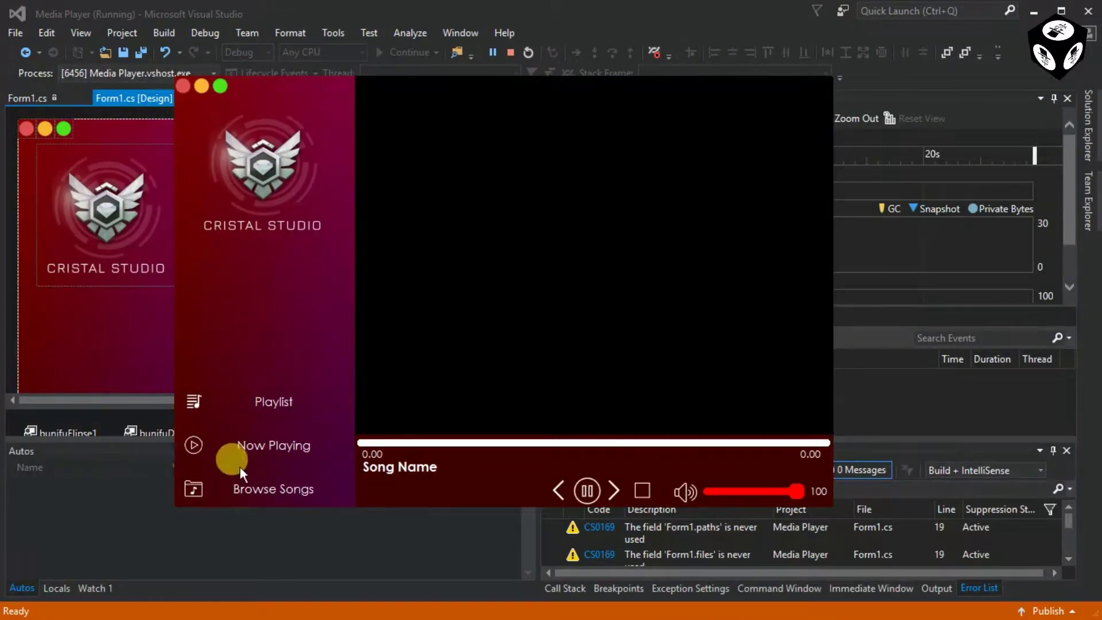
- Load the nine songs from Fursat to Besabriyaan into the player's playlist
click(244, 485)
click(364, 301)
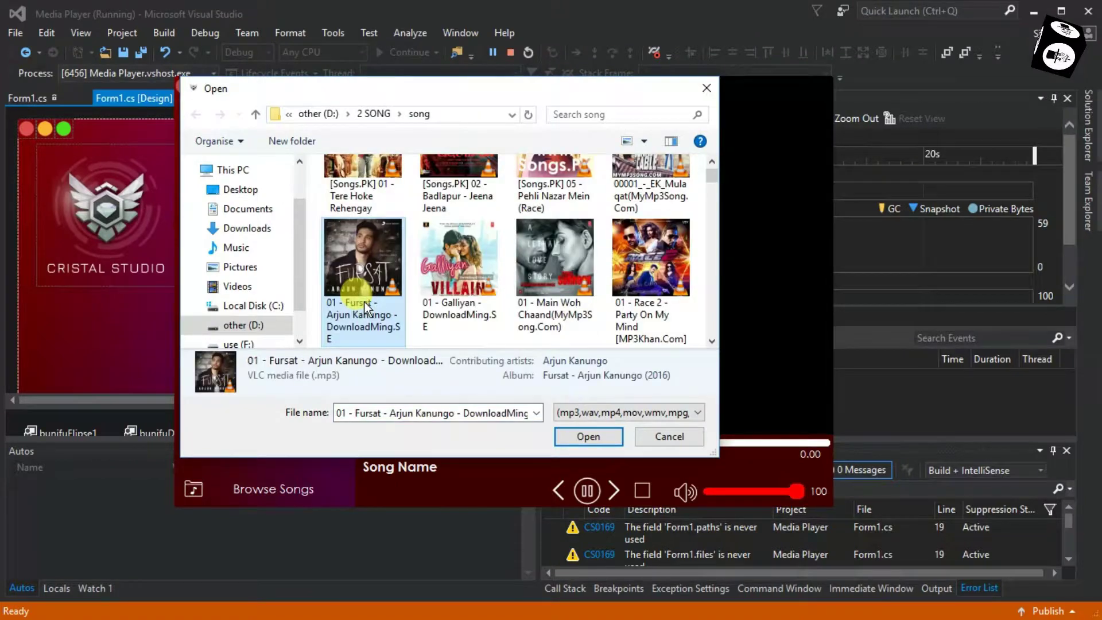
scroll(361, 292, down, 3)
click(567, 433)
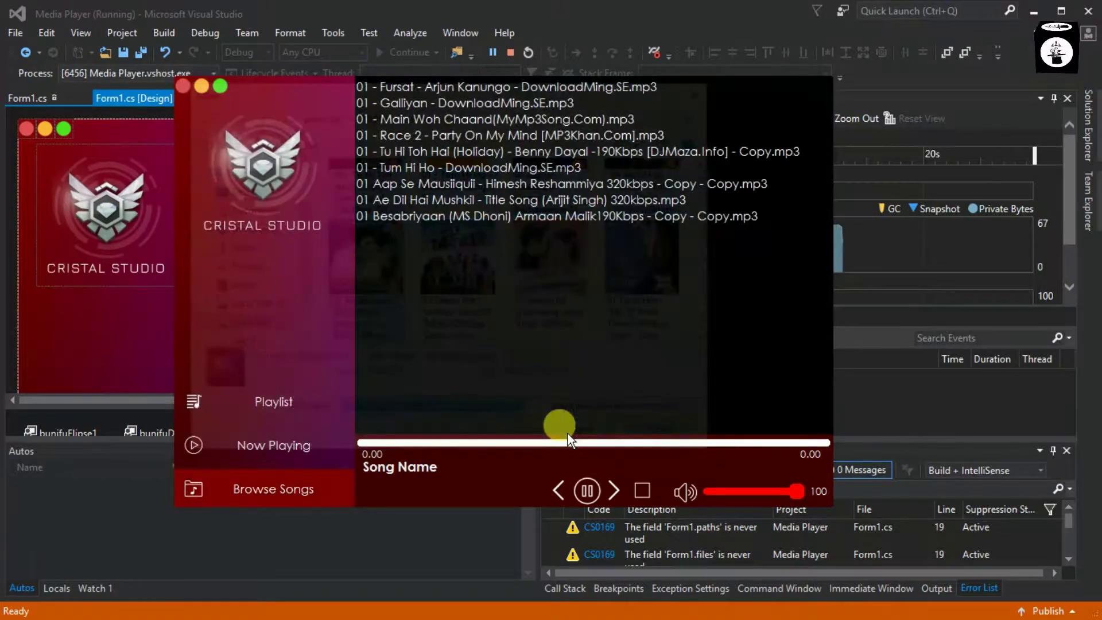
drag(330, 322, 449, 302)
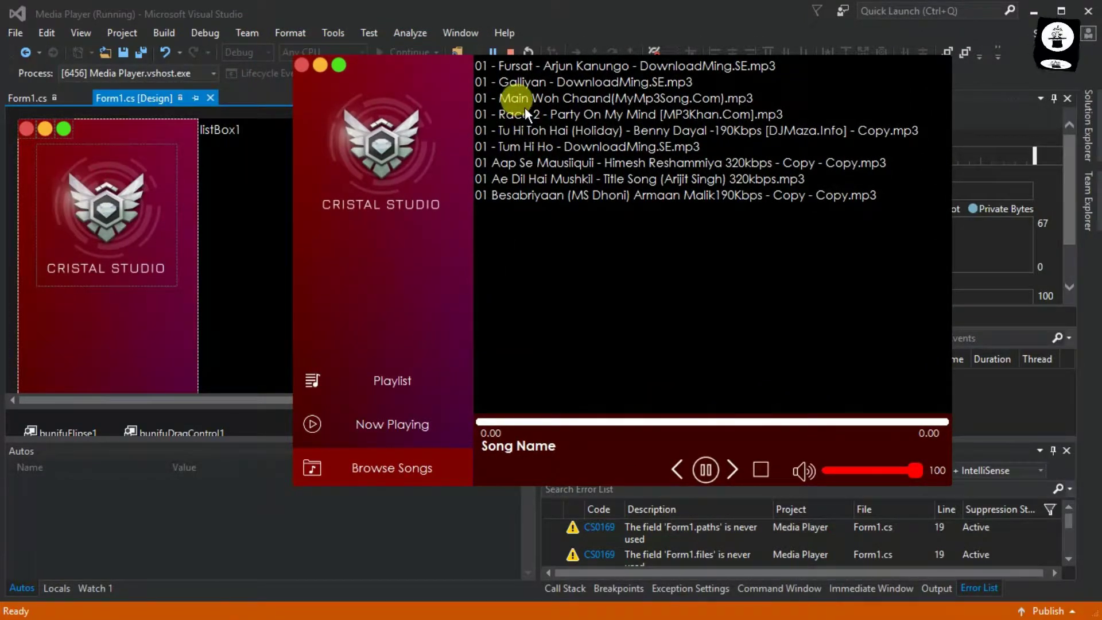
- Play Tu Hi Toh Hai, alternate the Now Playing and Playlist views, then close
click(514, 82)
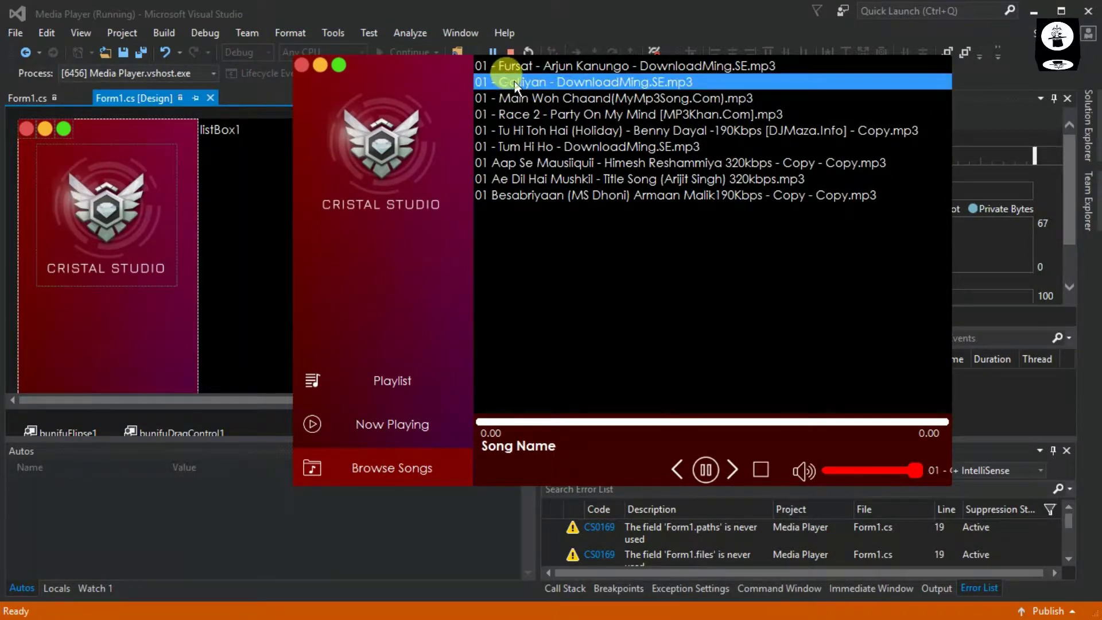
click(515, 129)
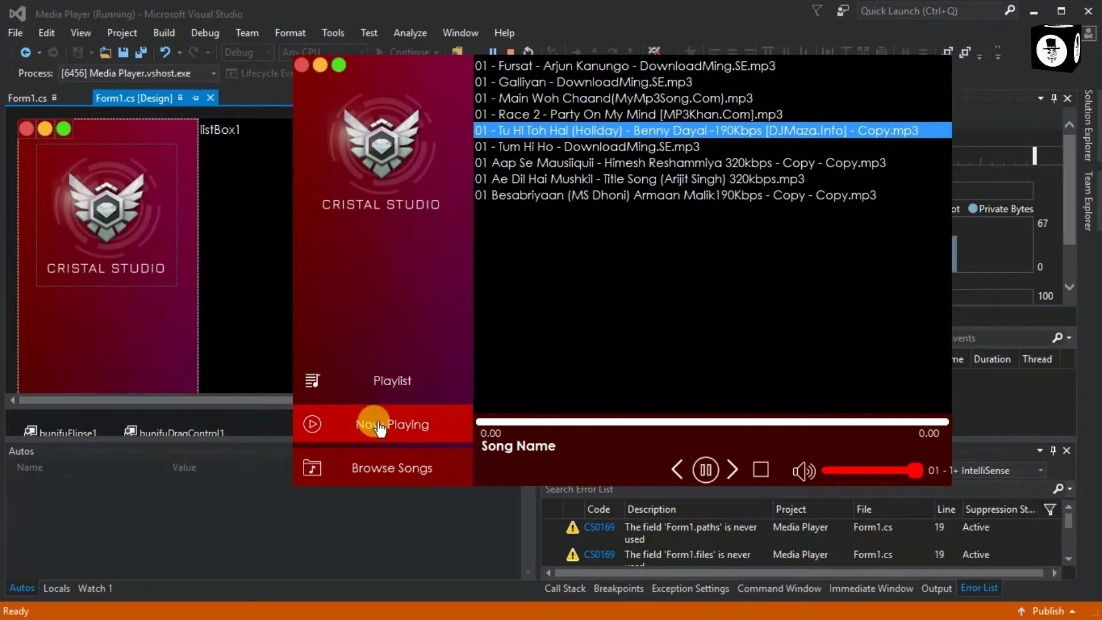
click(331, 424)
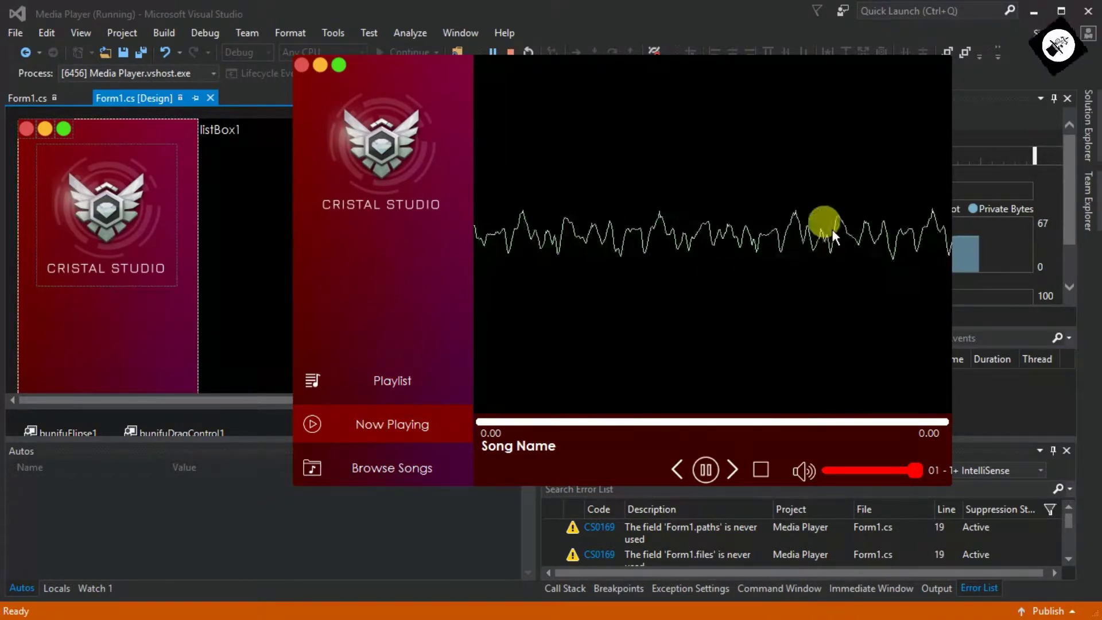
drag(444, 317, 372, 308)
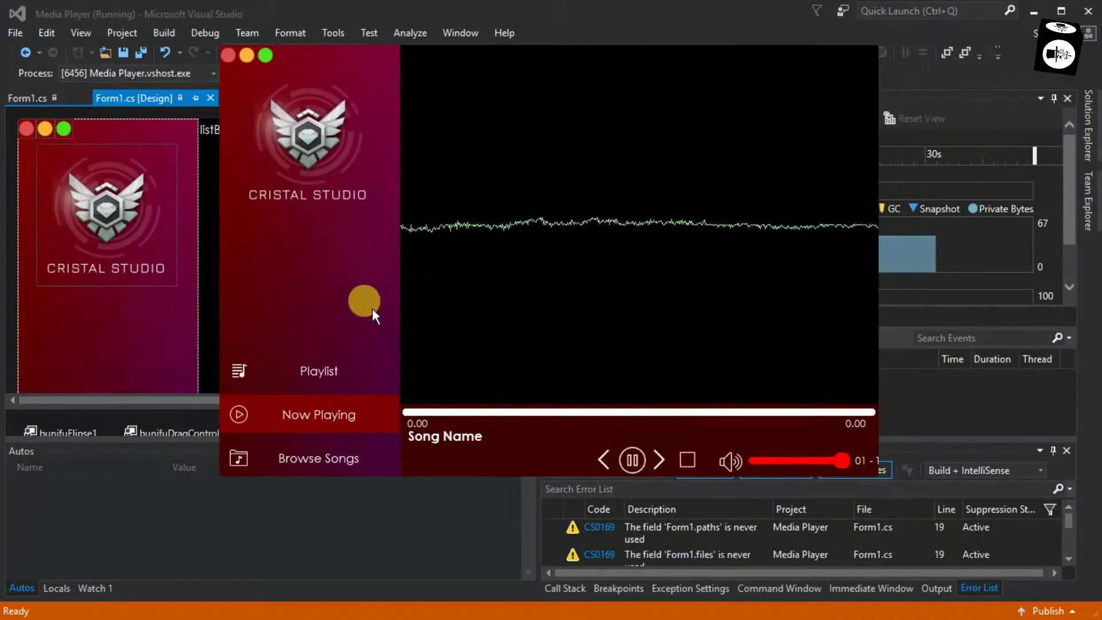
click(353, 363)
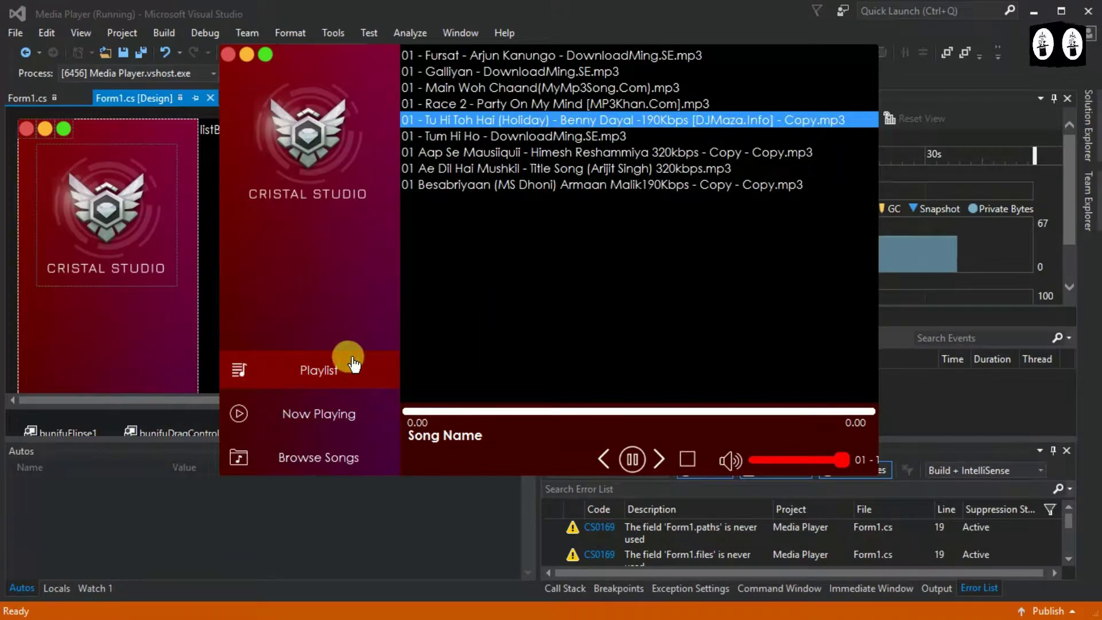
click(335, 415)
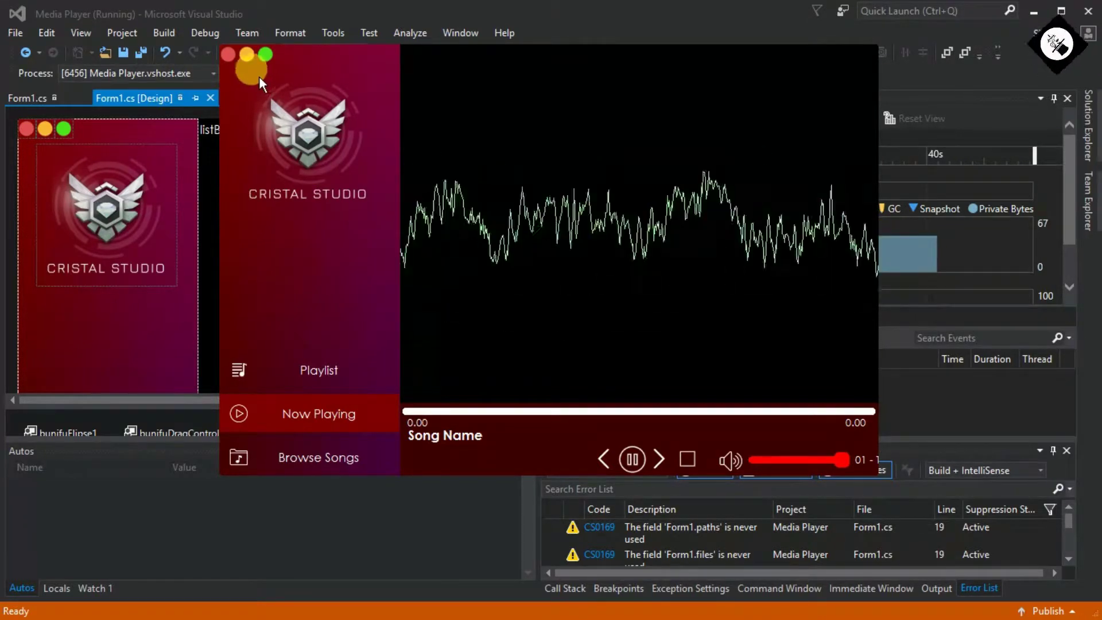
click(226, 58)
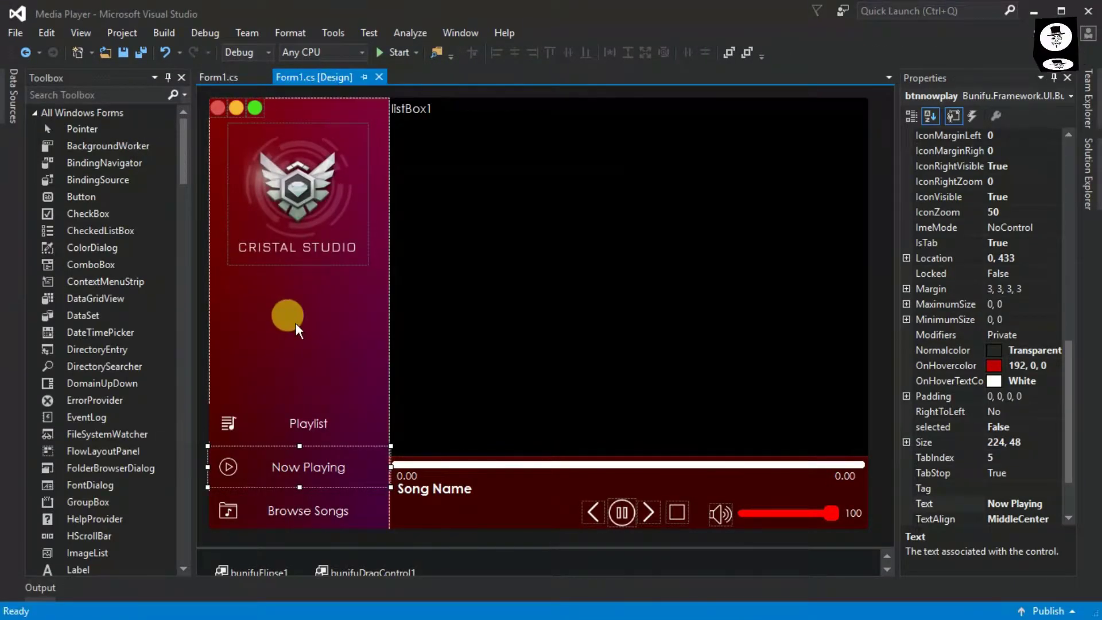
- Inspect the side panel, volume label and Song Name label in the Properties window
click(296, 322)
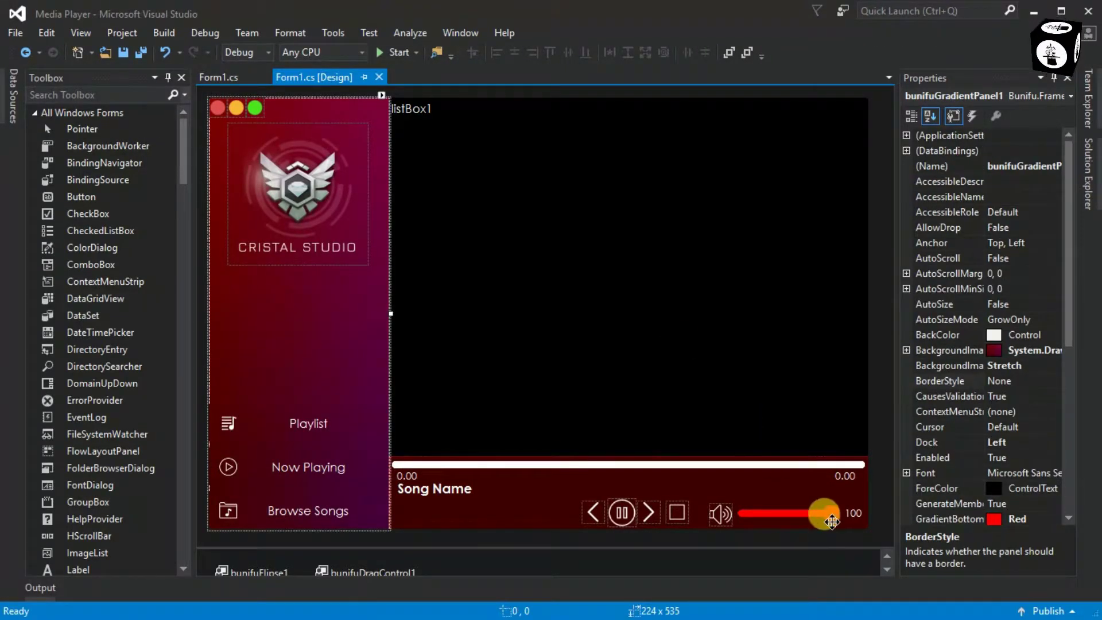
click(850, 513)
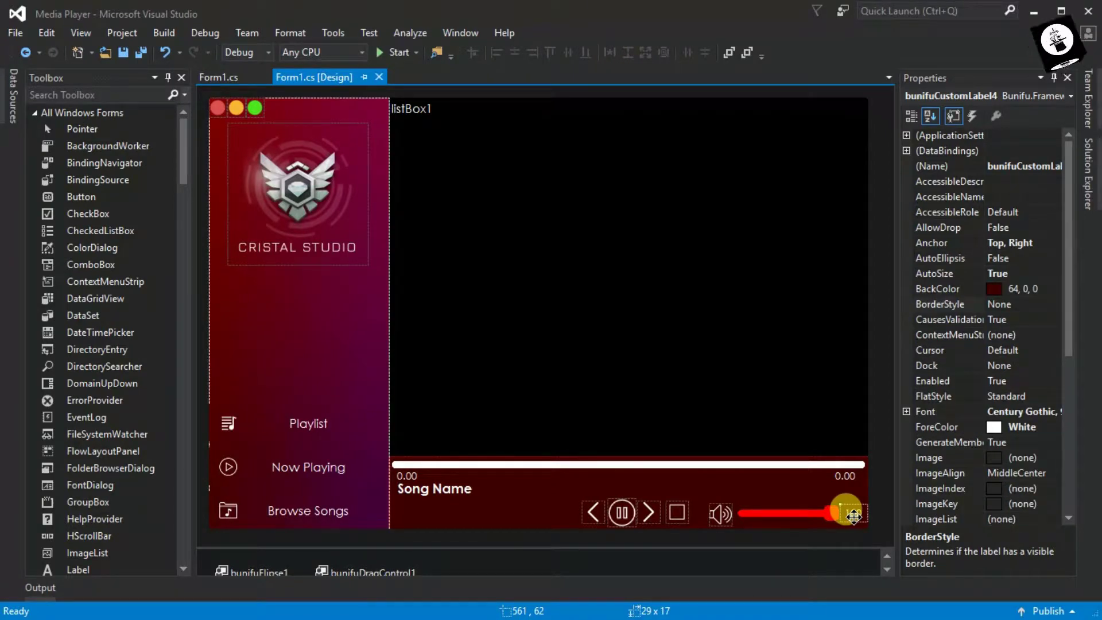
click(438, 489)
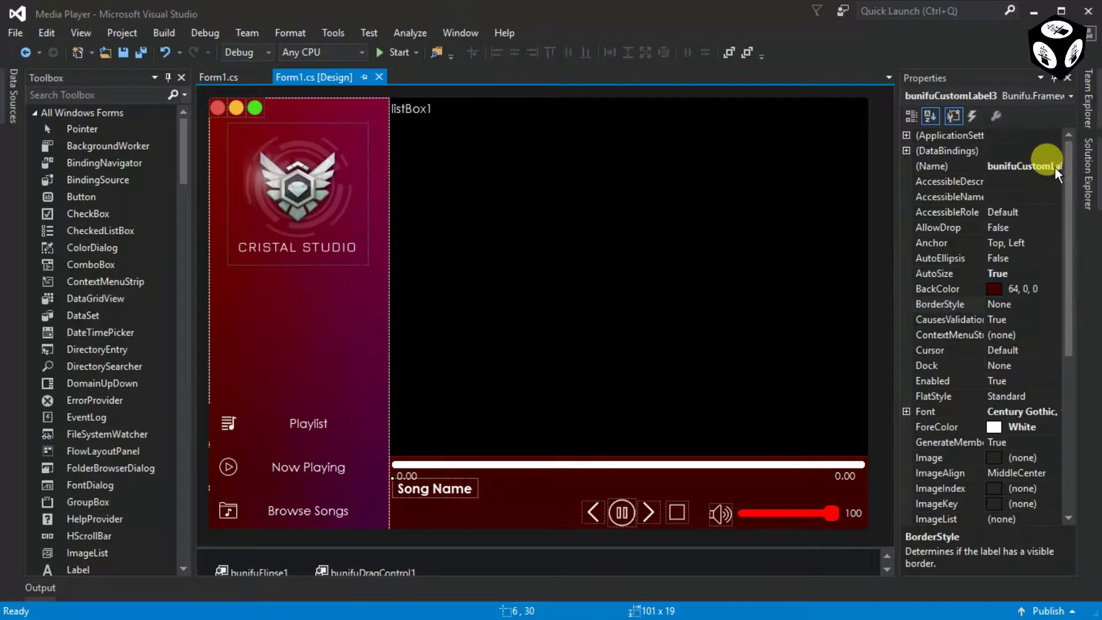
- Change bunifuCustomLabel4 to bunifuCustomLabel3 on line 47, save all, and run the app
click(219, 77)
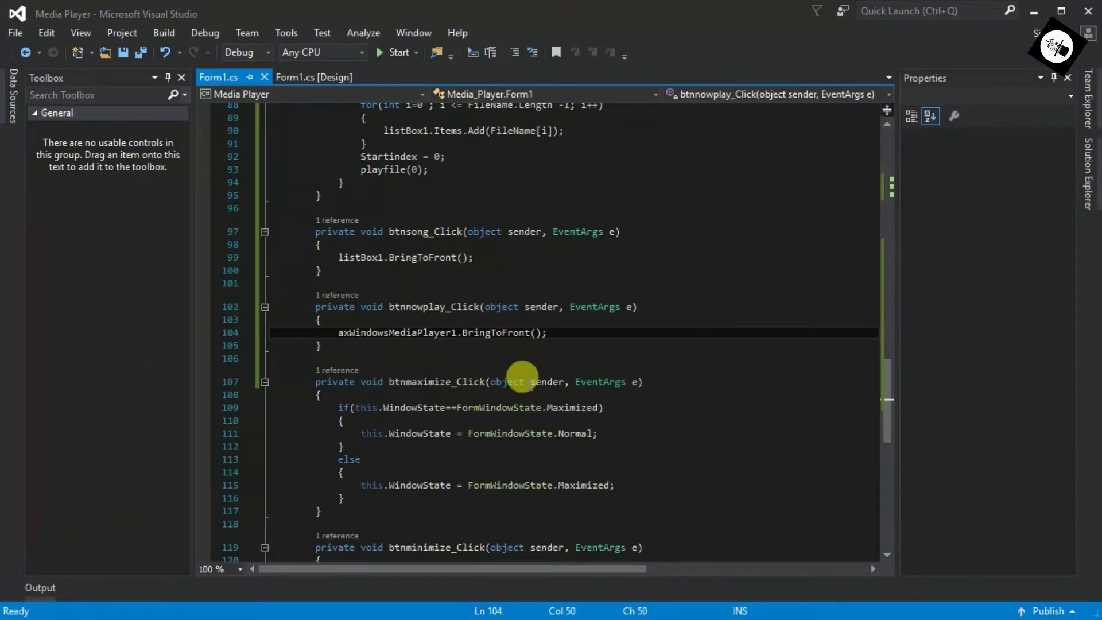
scroll(888, 348, up, 5)
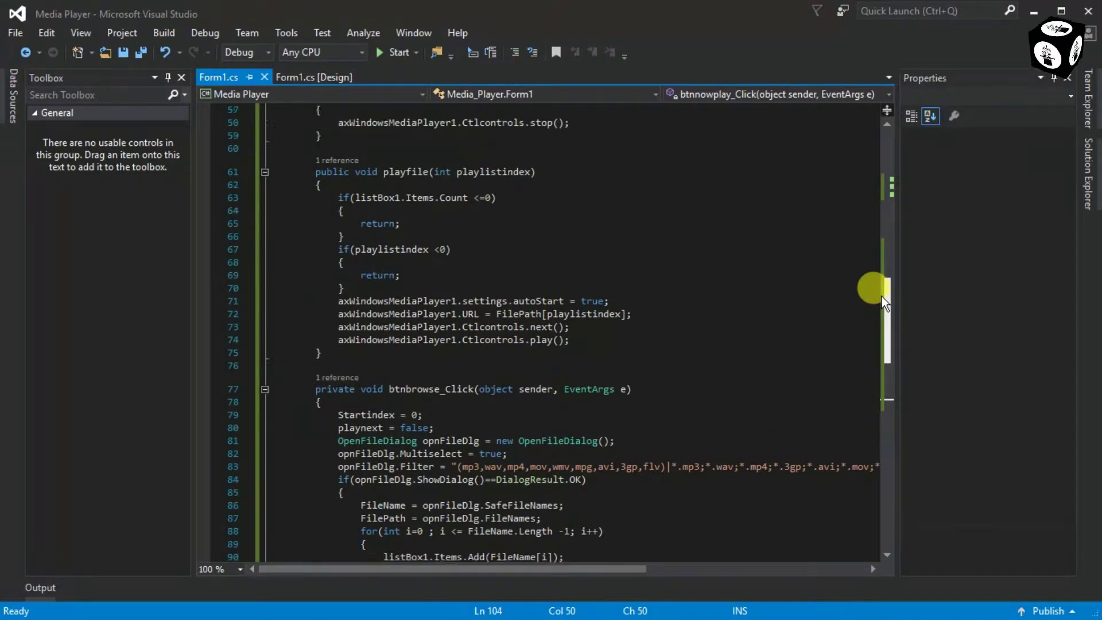
drag(886, 344, 889, 246)
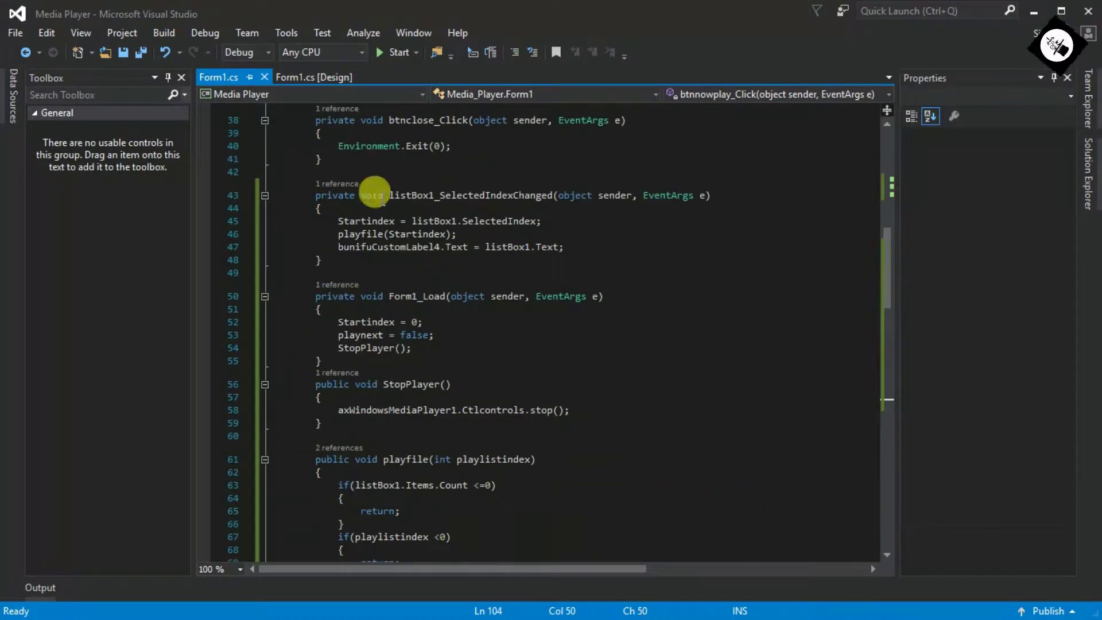
click(412, 246)
click(440, 246)
key(BackSpace)
text(3)
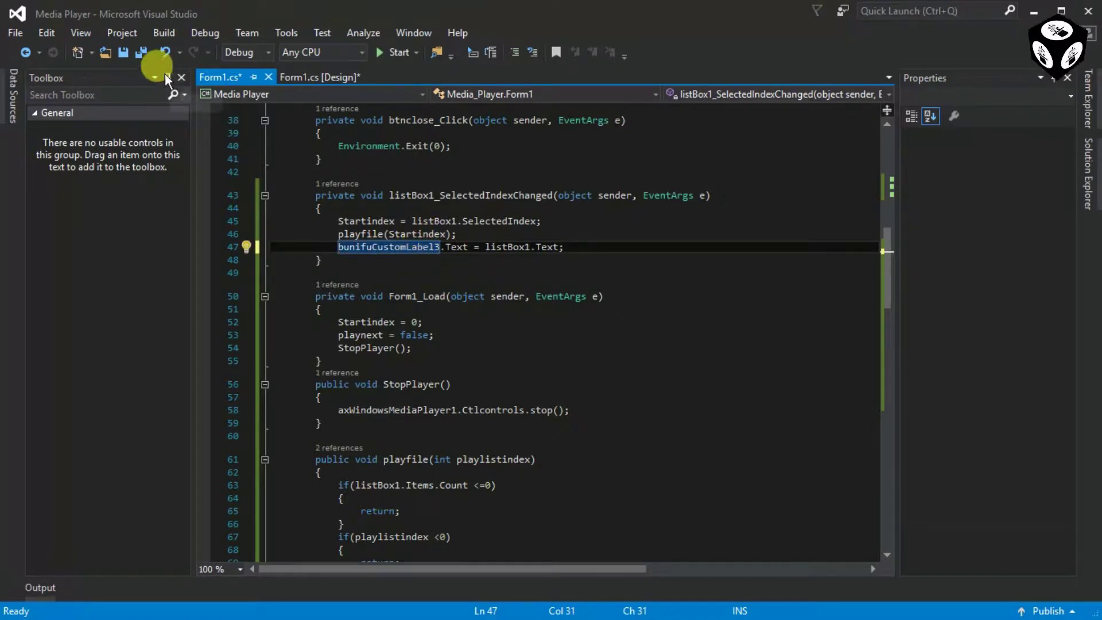
click(141, 52)
click(285, 78)
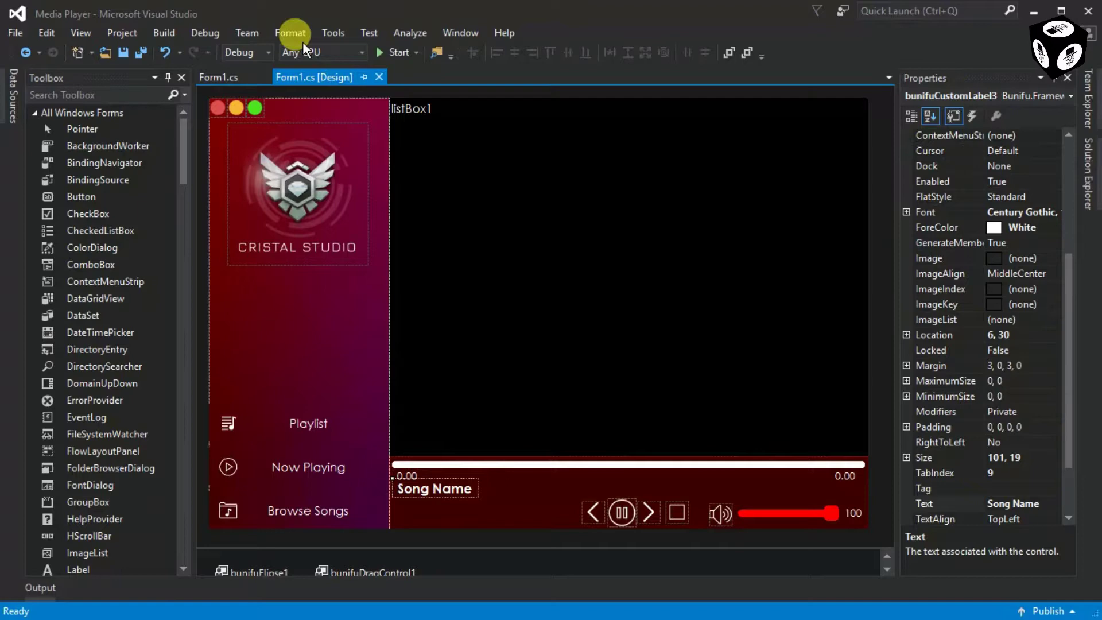
click(383, 56)
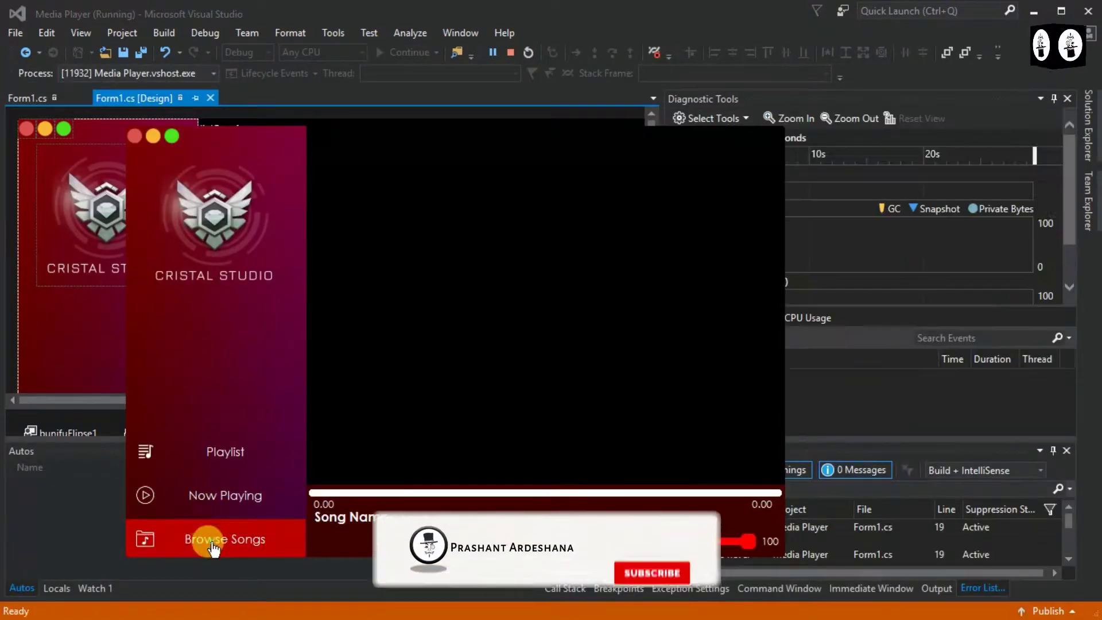
- Load a range of songs, then select Main Woh Chaand and Pyar Ki to show their names
click(214, 540)
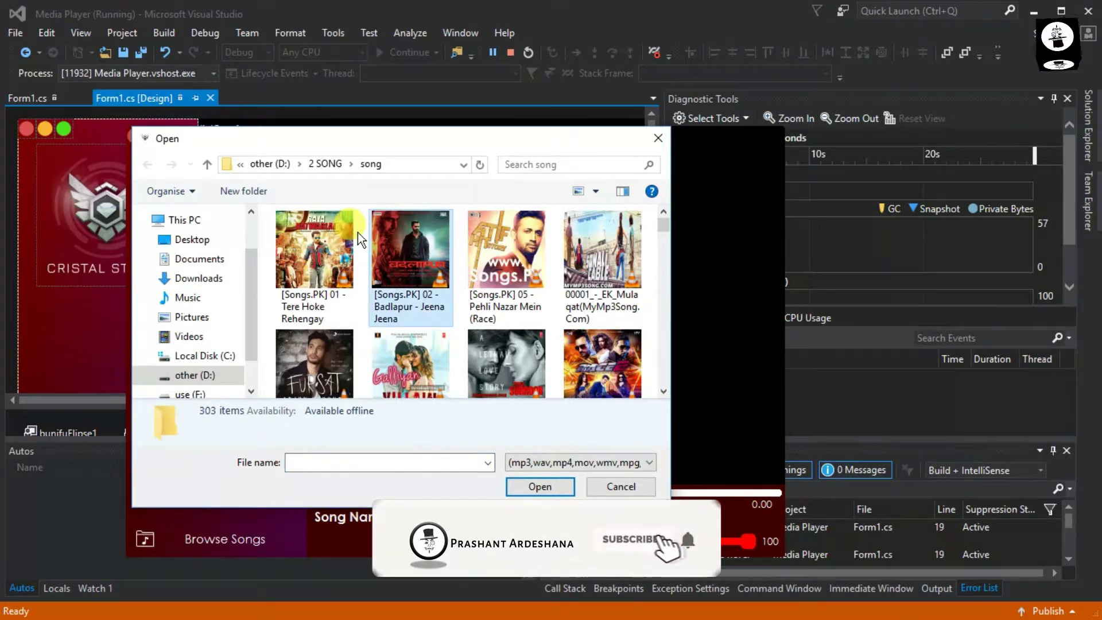
scroll(358, 233, down, 3)
shift+click(379, 271)
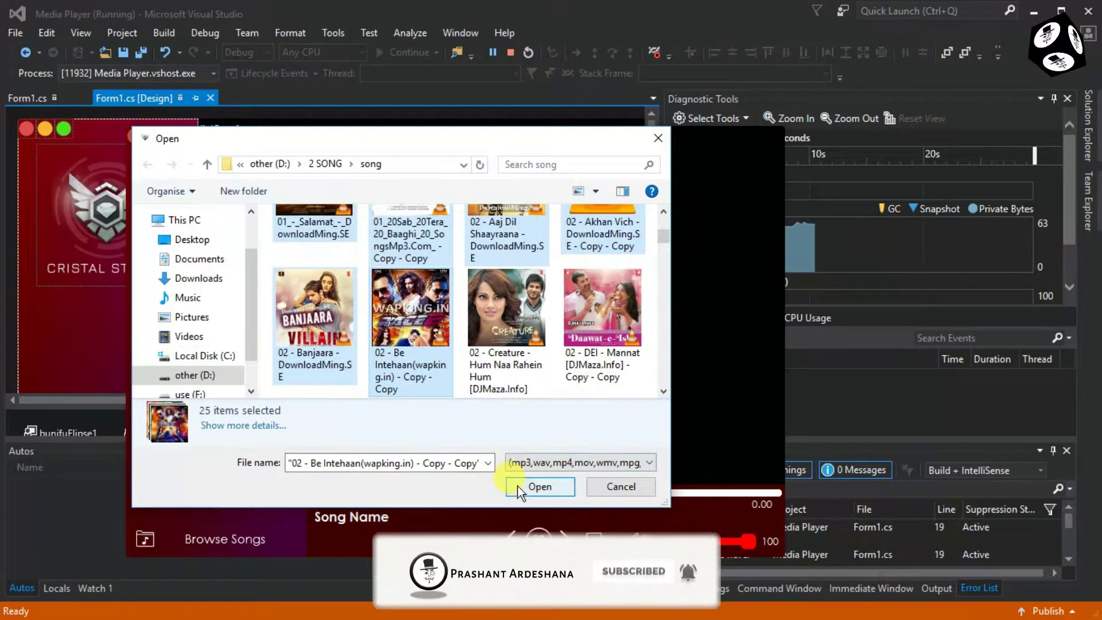
click(517, 486)
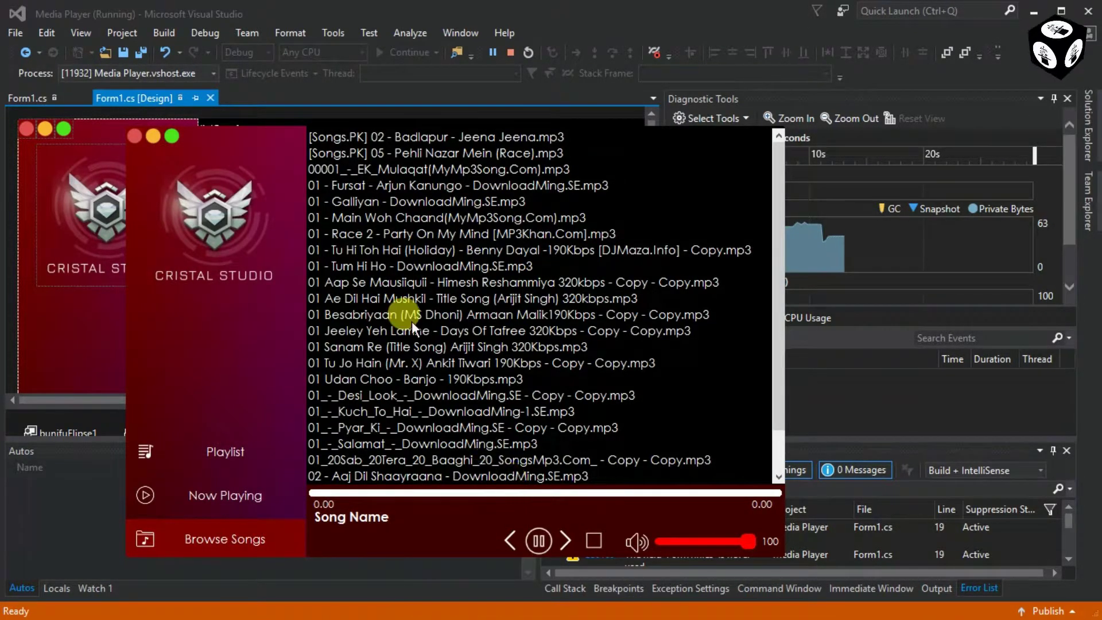
click(351, 217)
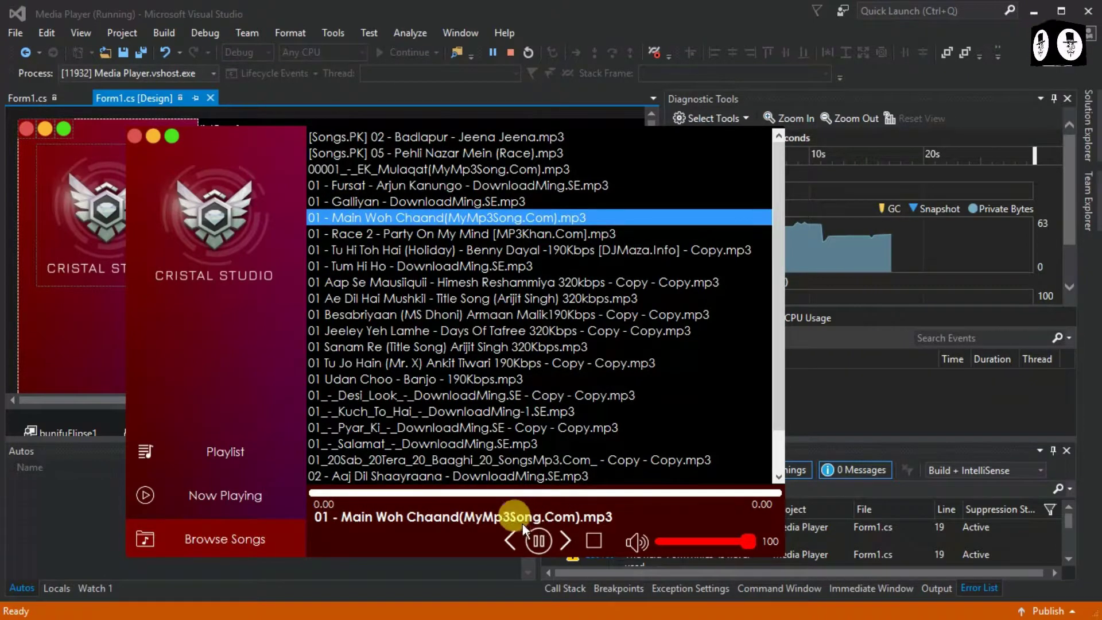
click(383, 433)
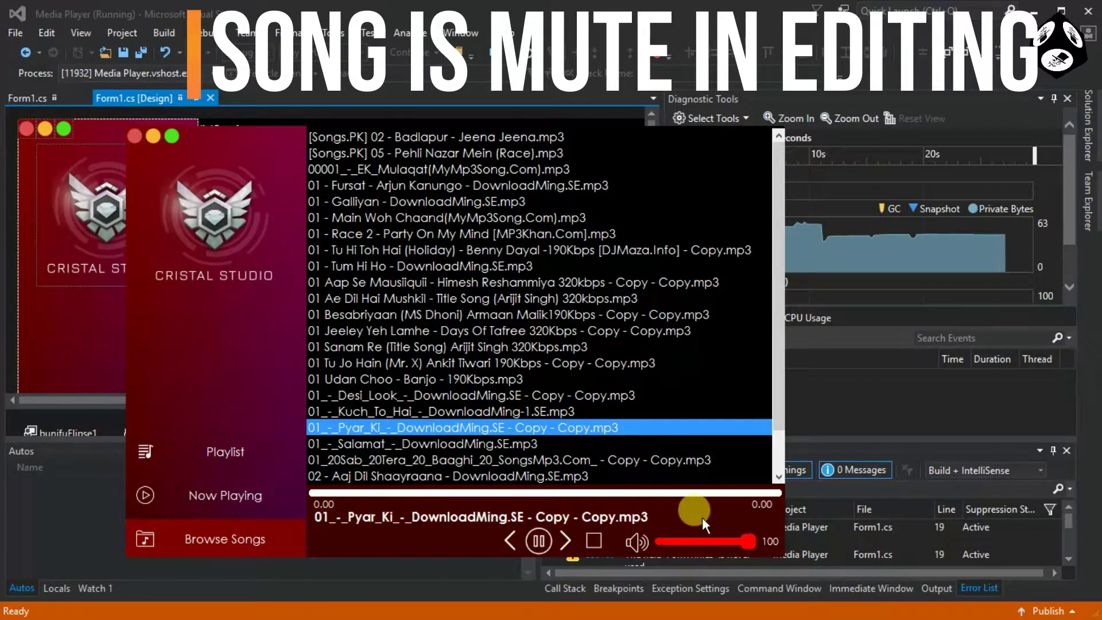
- Maximize the player, set volume to full, toggle Now Playing and Playlist, then close
click(154, 137)
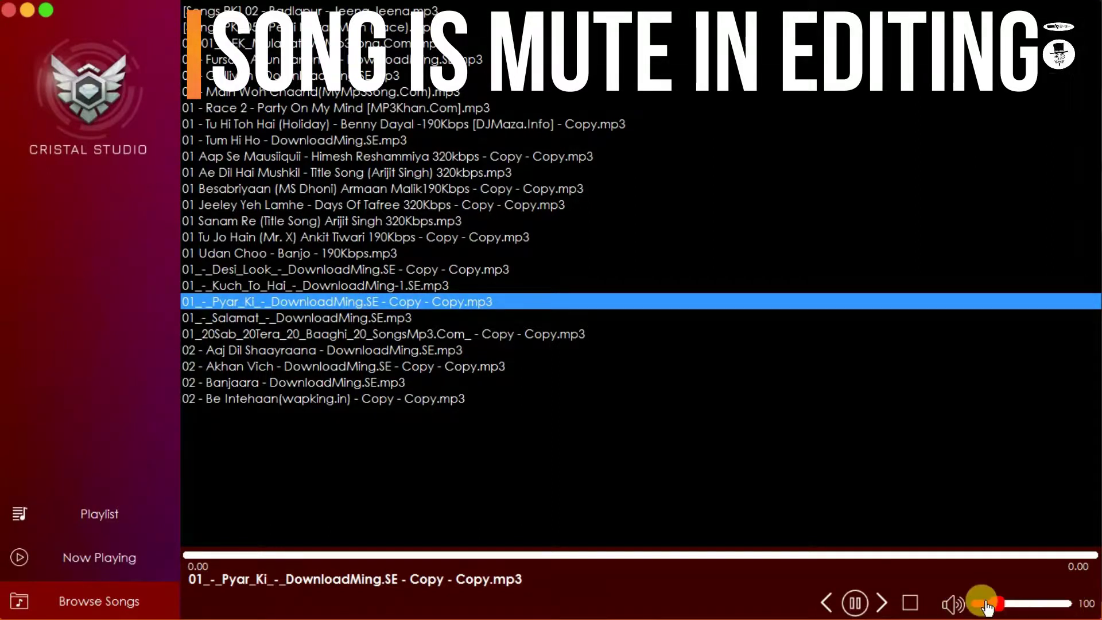
drag(984, 603, 1094, 603)
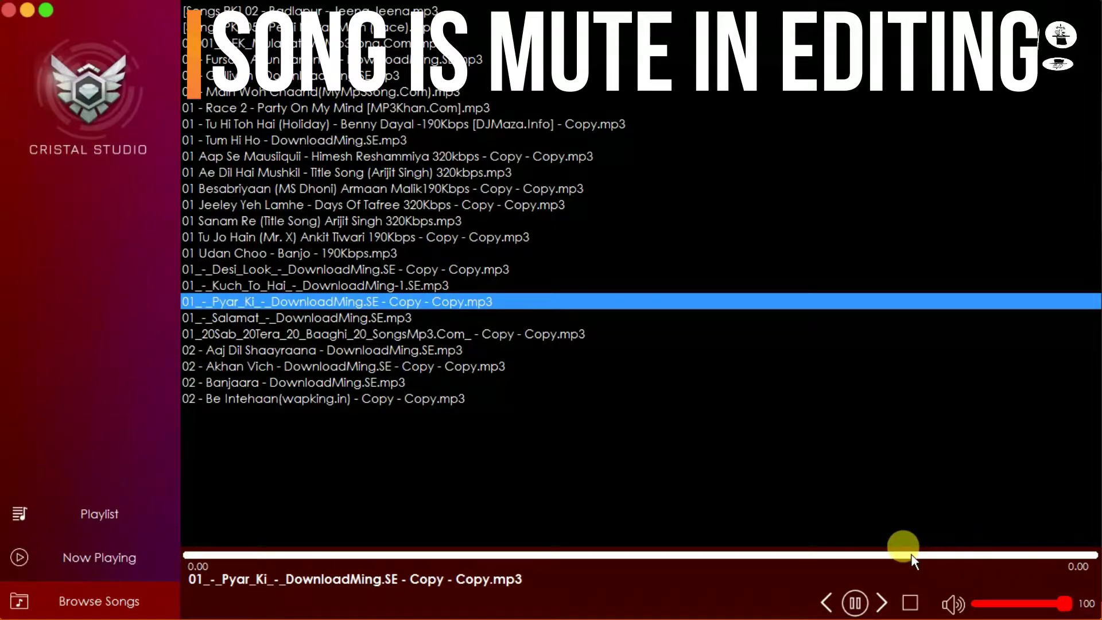
click(121, 558)
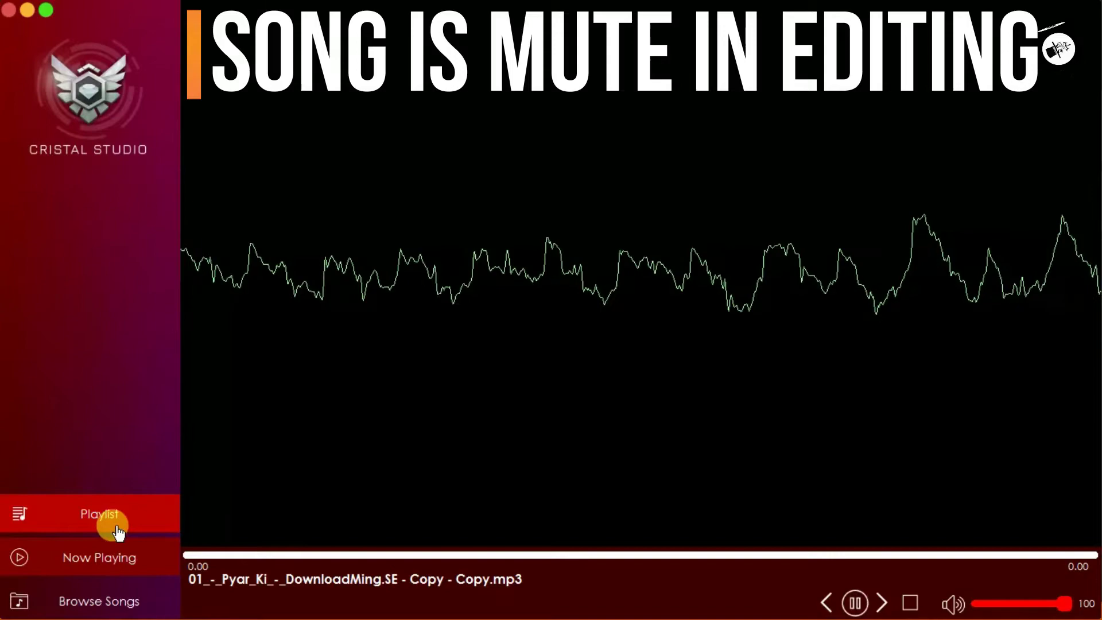
click(116, 529)
click(100, 559)
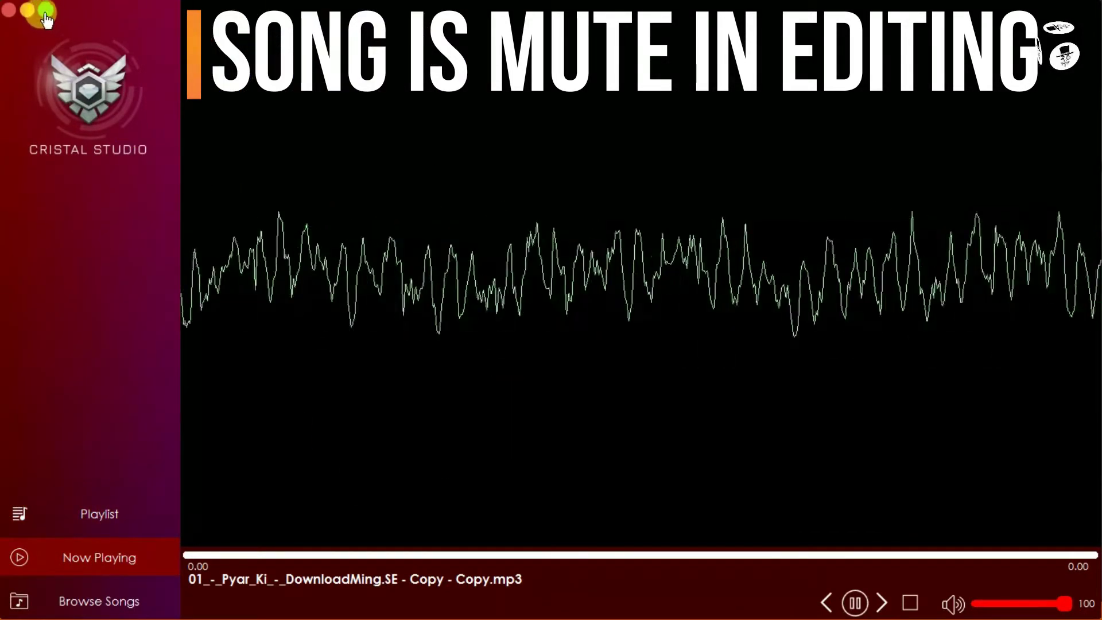
click(27, 12)
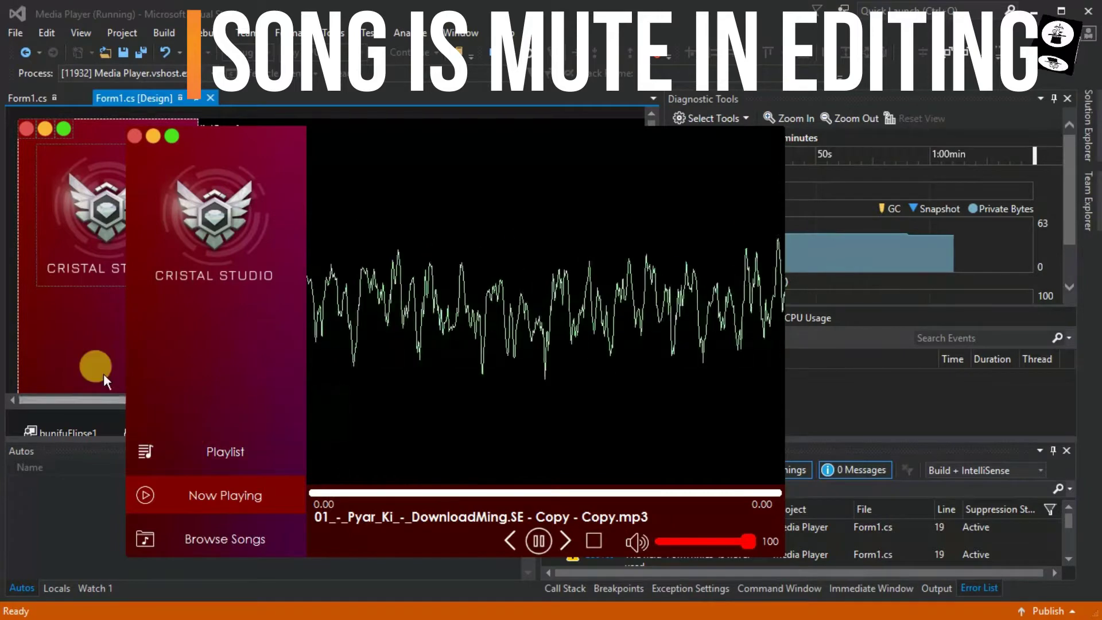
click(135, 136)
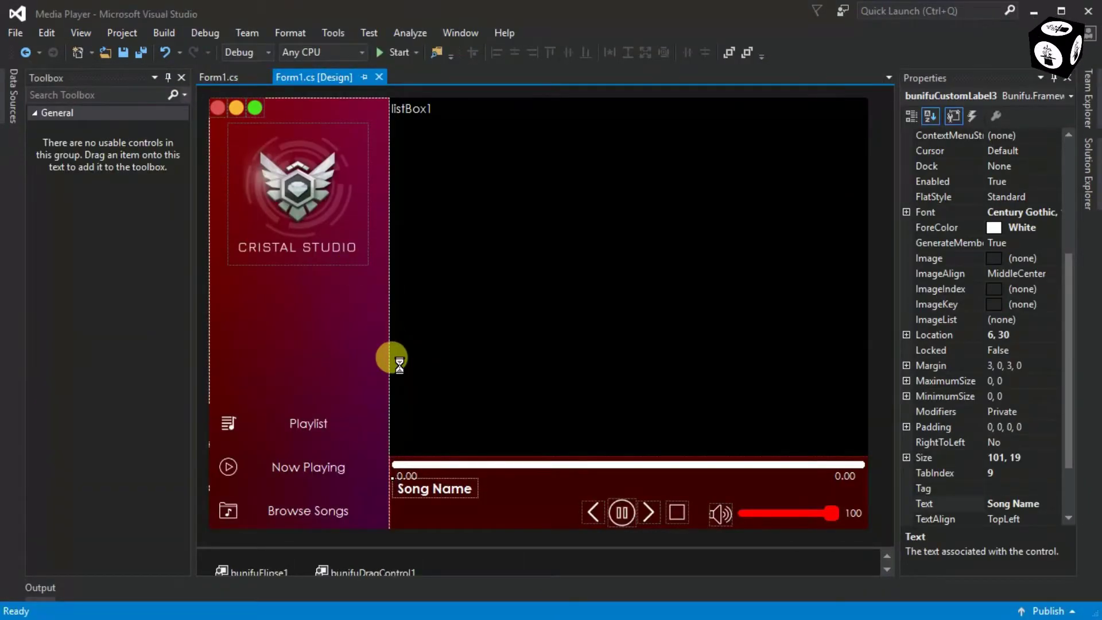